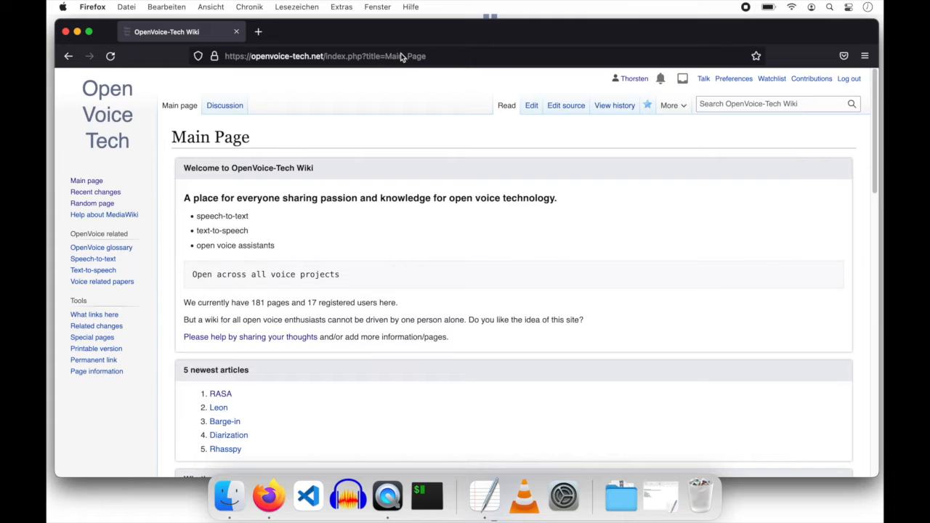
- Log out of the OpenVoice-Tech wiki using the Log out link in the top bar
left_click(845, 79)
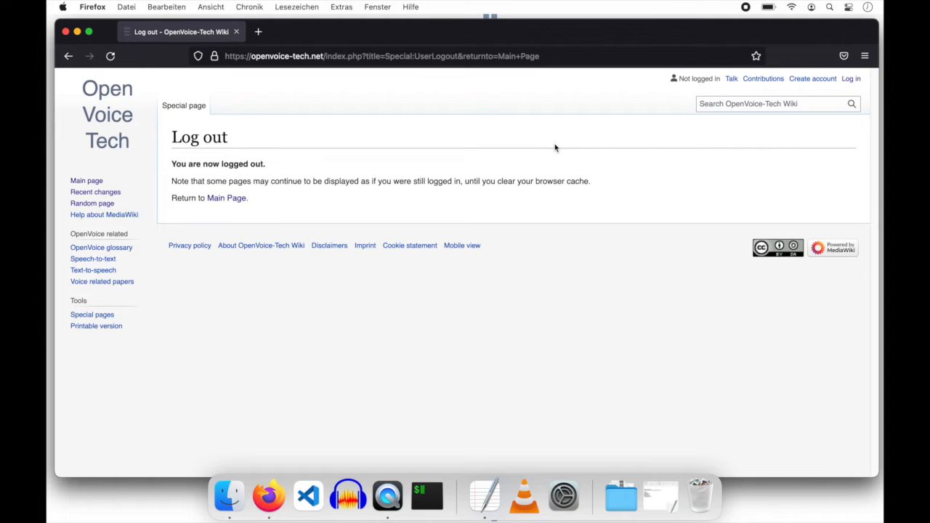
- Log back in with the autofilled username and password, returning to the Main Page
left_click(852, 79)
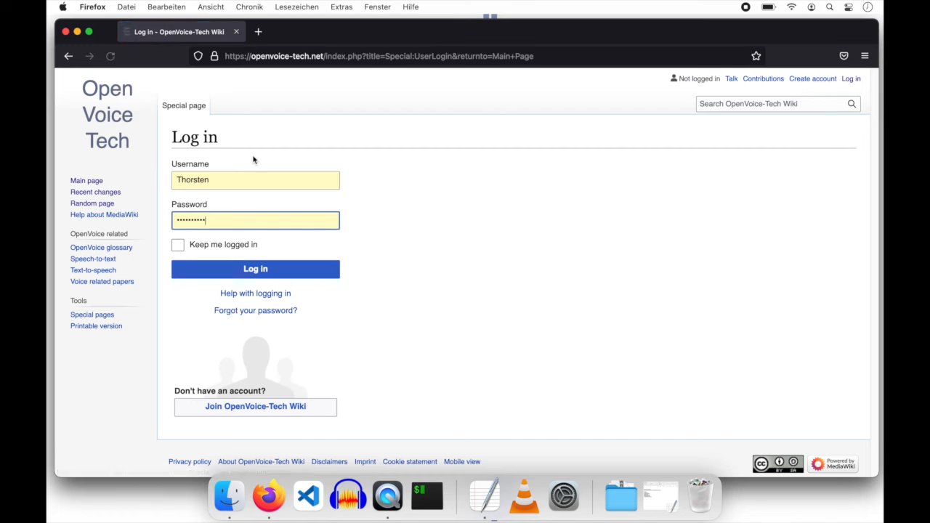
left_click(231, 270)
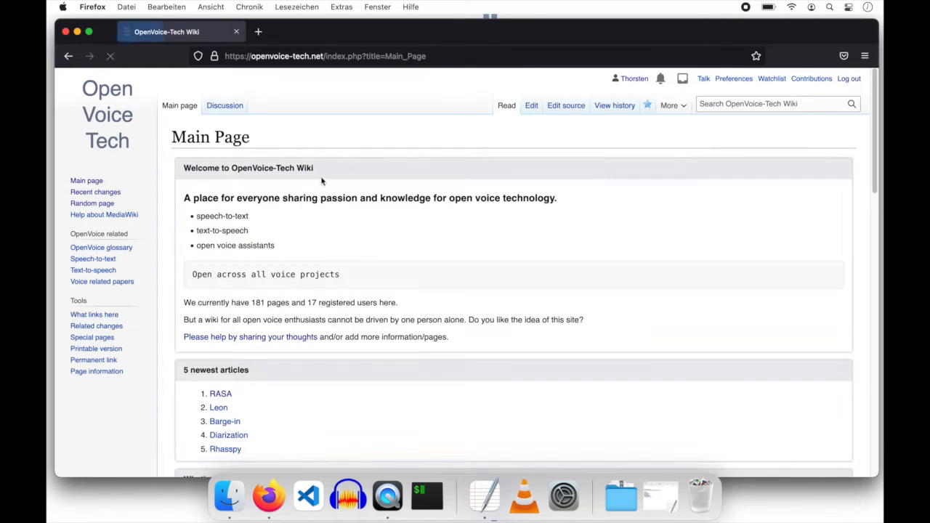
left_click_drag(587, 82, 656, 79)
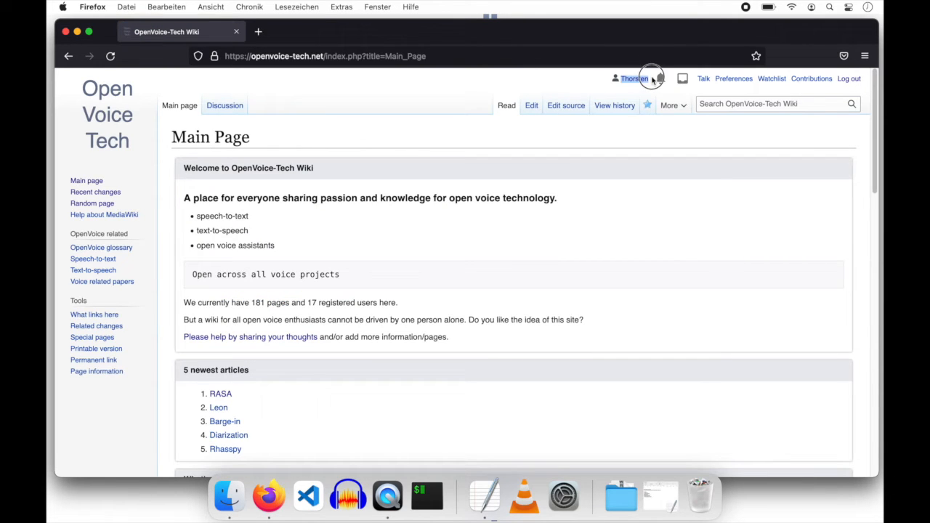
left_click(572, 85)
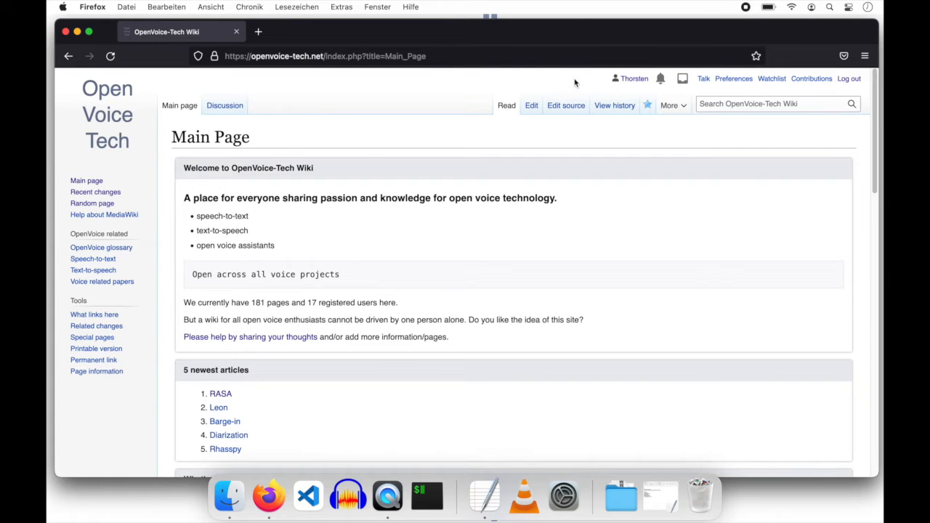
- Open your own user page from the username link in the personal bar
left_click(634, 80)
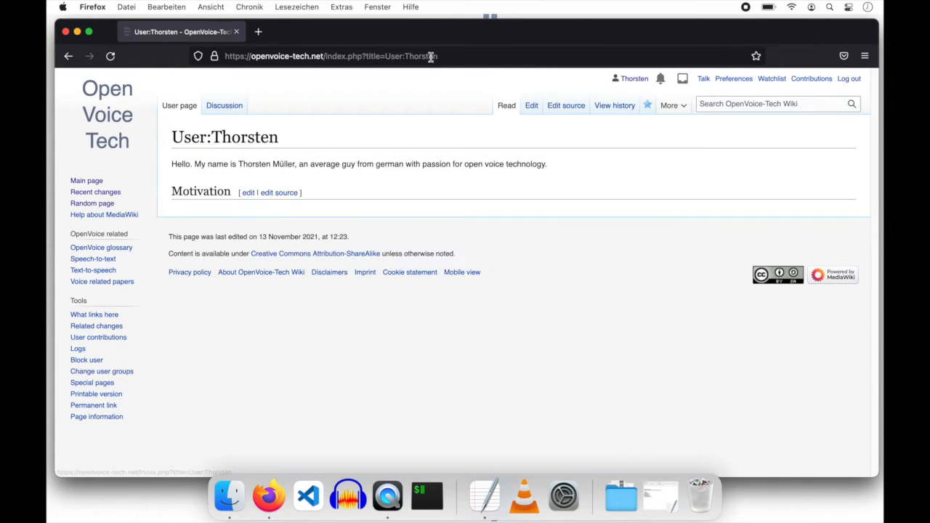
left_click_drag(461, 55, 374, 57)
left_click(538, 330)
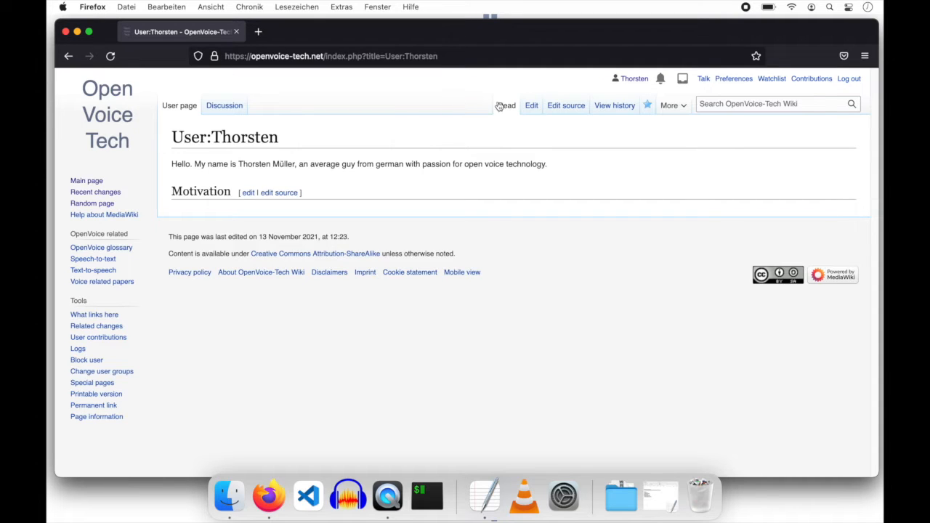
- Put the intro after 'Hello.' on its own line and add 'Make open voice tech more amazing' under Motivation
left_click(529, 107)
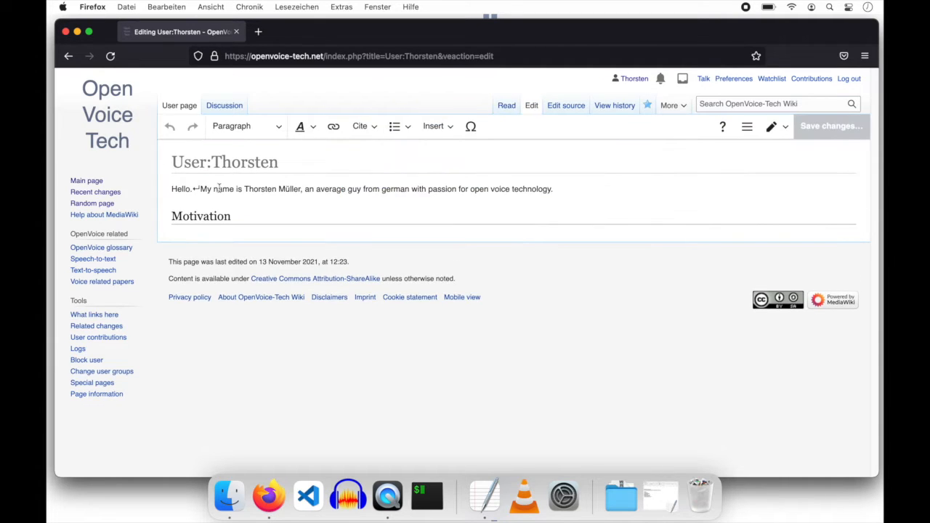
left_click(201, 189)
key("BackSpace")
key("Return")
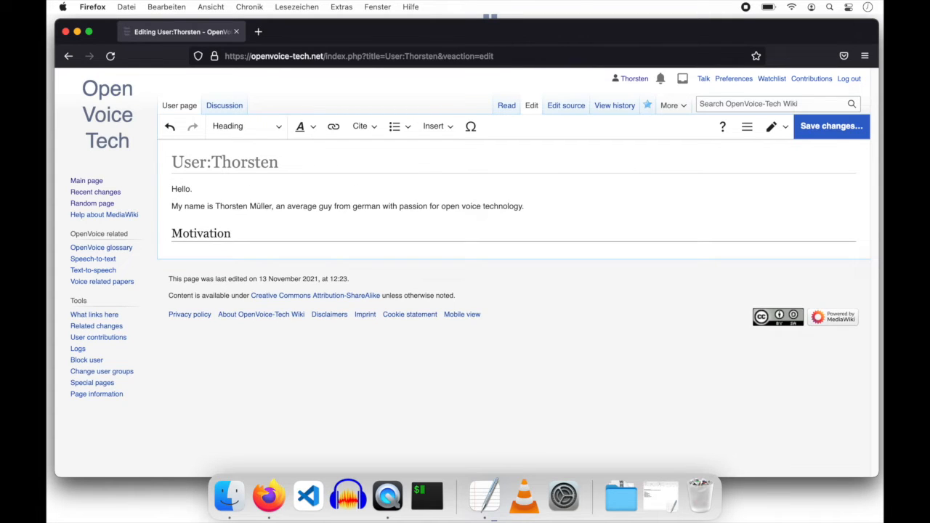
key("Return")
type("Make open voice tech")
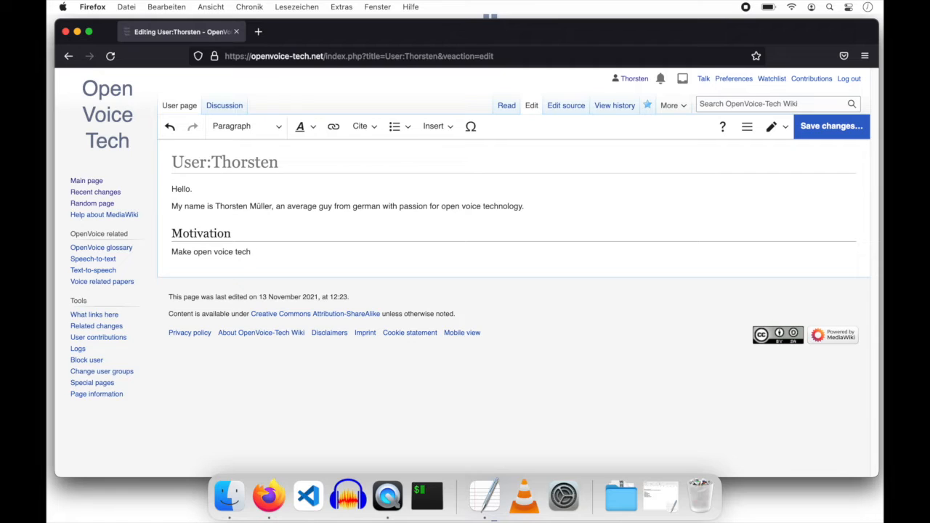
type(" more amazing!")
- Save the user page changes as a minor edit
left_click(803, 128)
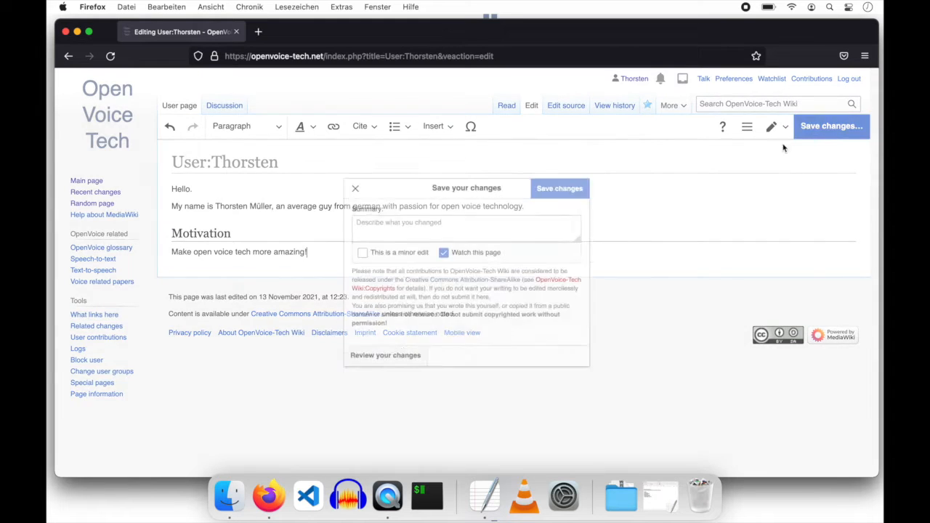
left_click(345, 254)
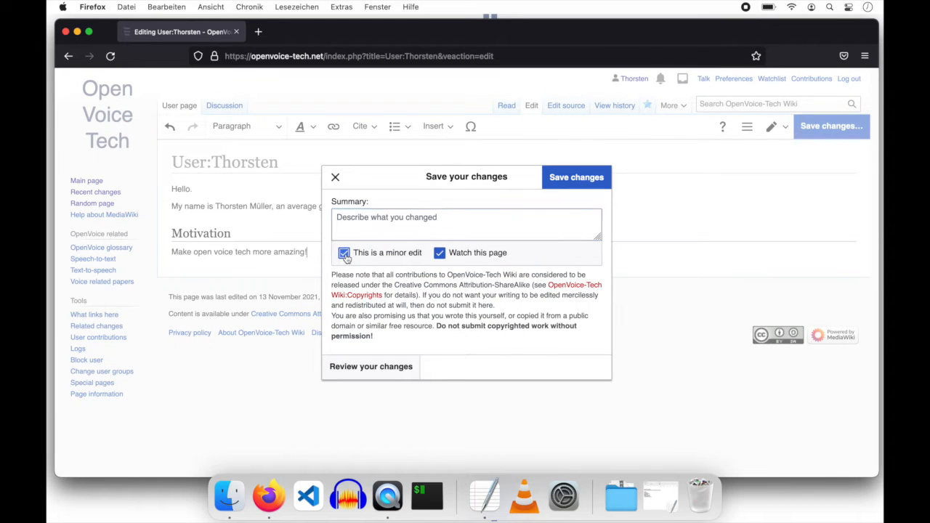
left_click(576, 178)
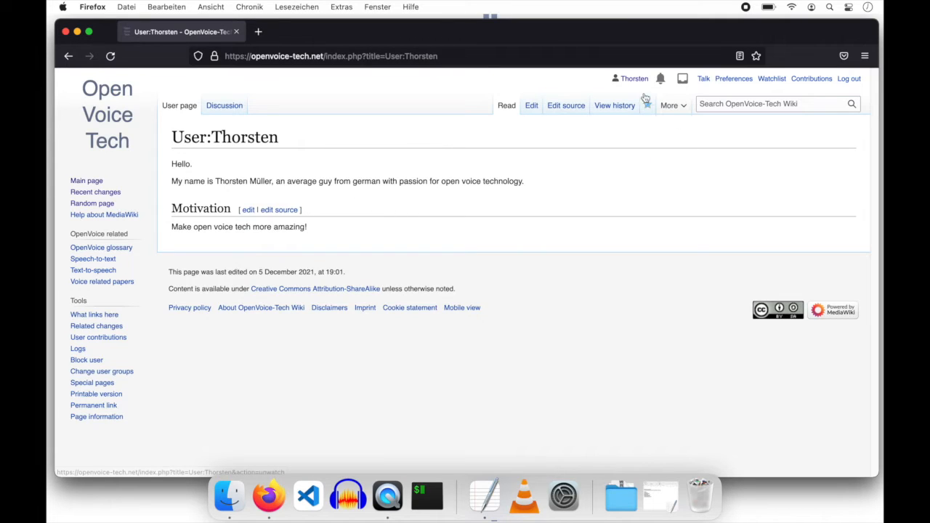
- Open the Recent changes list from the left sidebar
left_click(173, 137)
left_click_drag(173, 137, 294, 130)
left_click(294, 130)
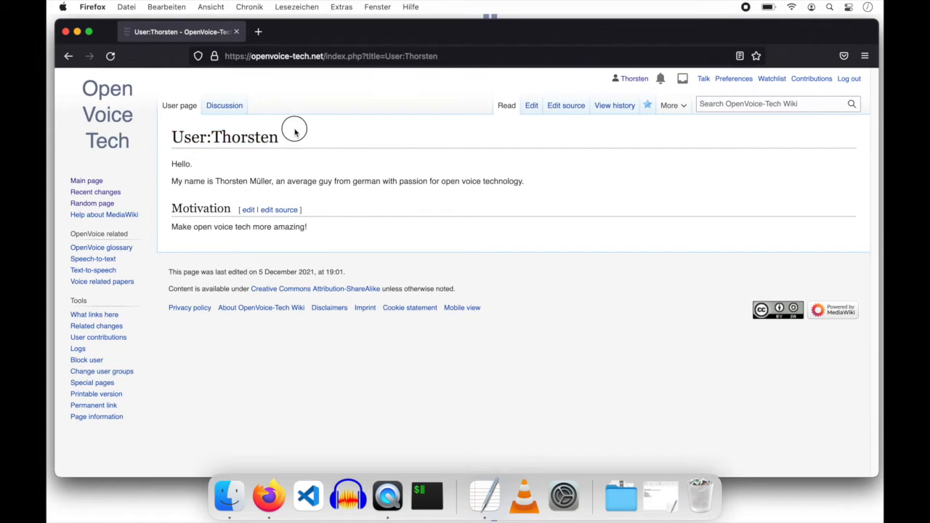
left_click(107, 193)
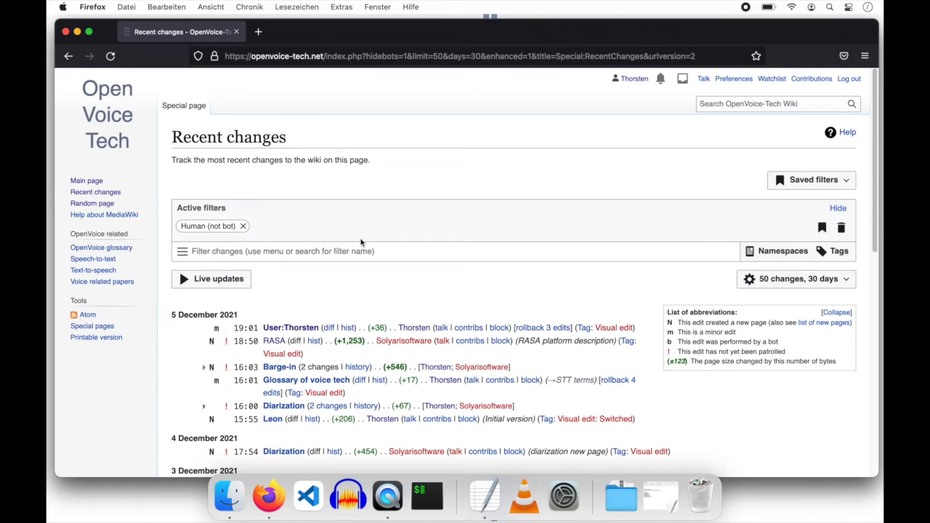
- Open the Diarization article from Recent changes and view its revision history
left_click(291, 408)
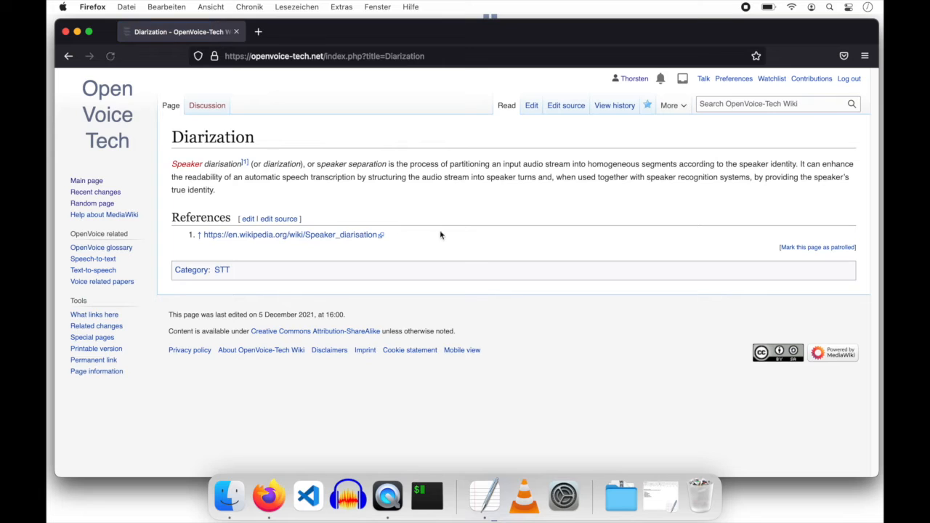
left_click(600, 109)
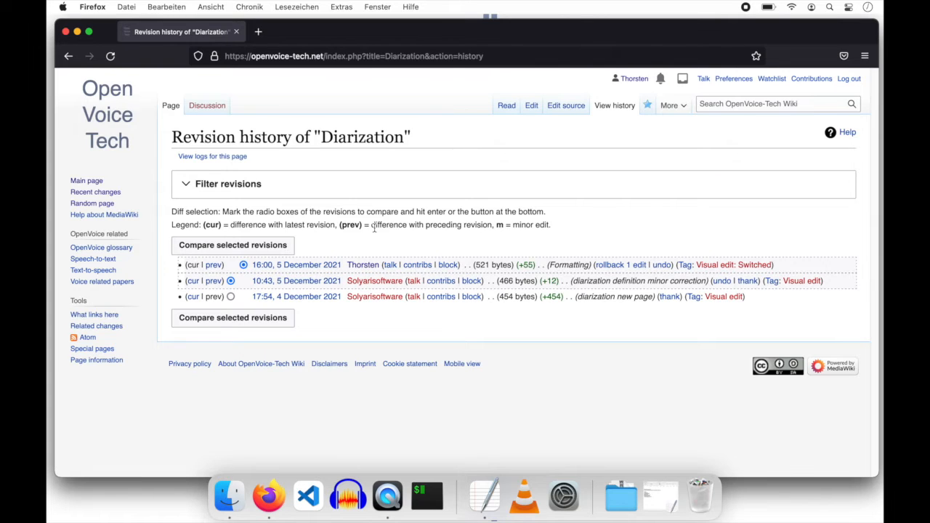
- Check the latest author's user page, then open the other contributor's red user-page link
left_click(368, 269)
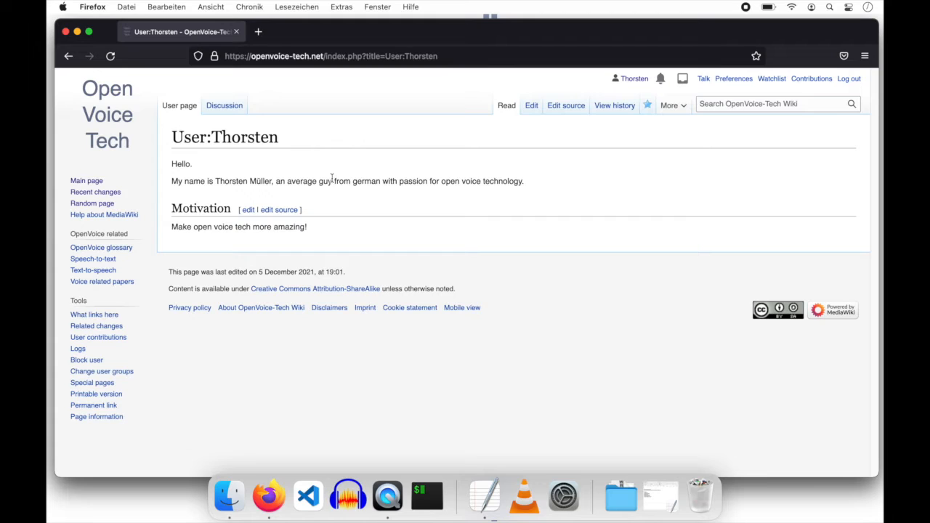
left_click(68, 57)
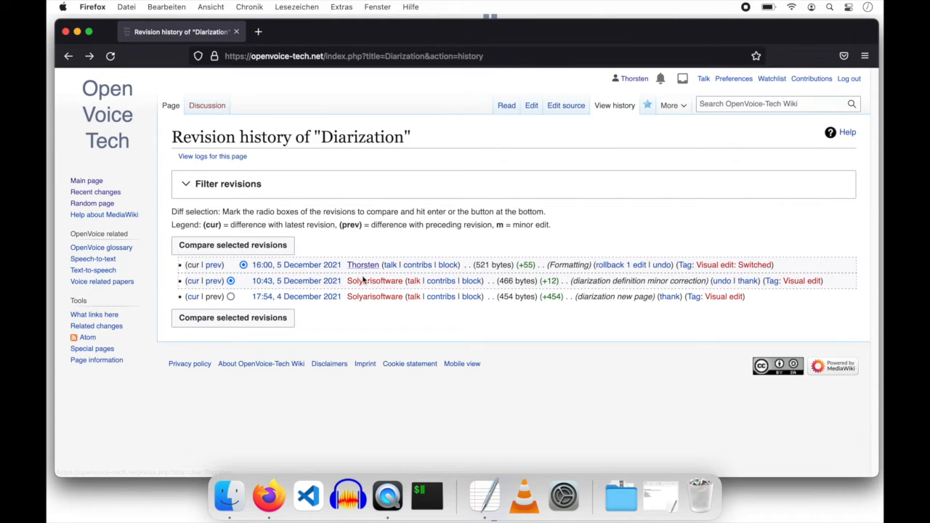
left_click_drag(347, 225, 404, 225)
left_click(409, 224)
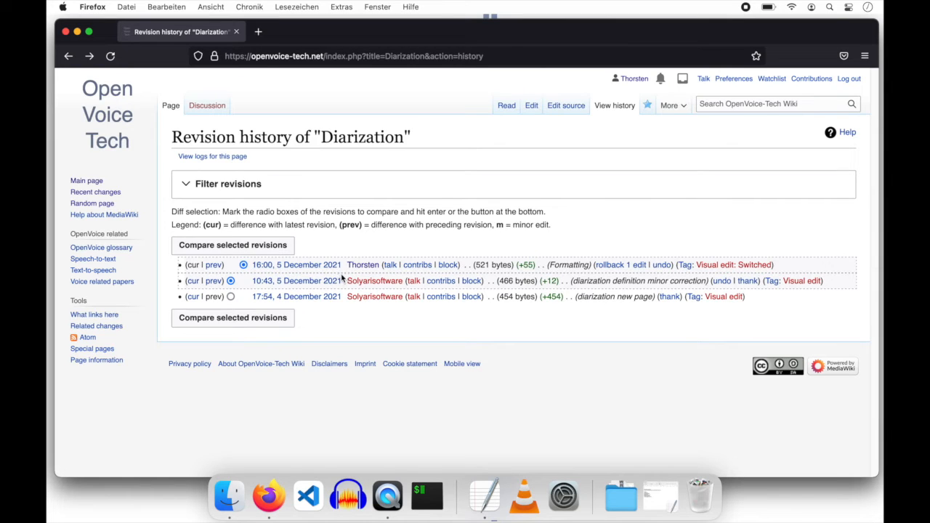
left_click(379, 284)
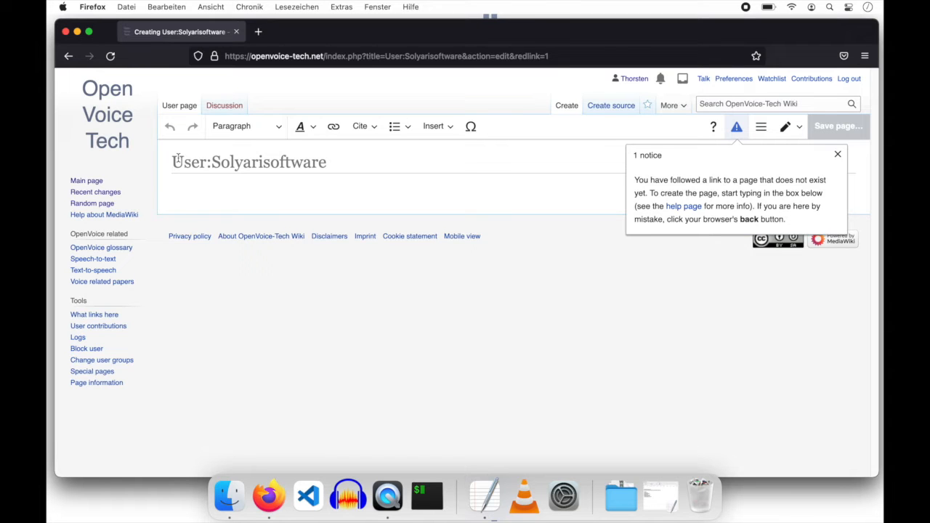
- Go back from the new user page to the Diarization revision history
left_click(70, 59)
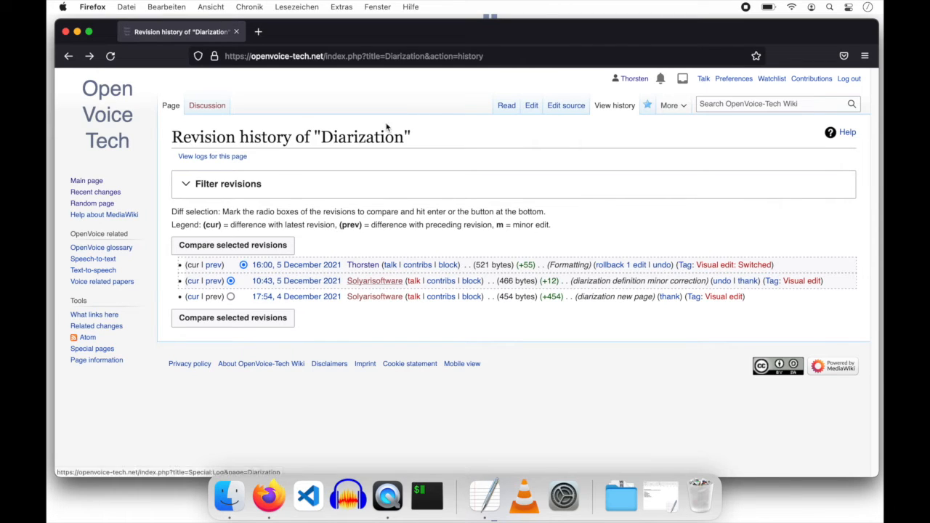
- Return to reading the Diarization article and focus the wiki search box
left_click(506, 106)
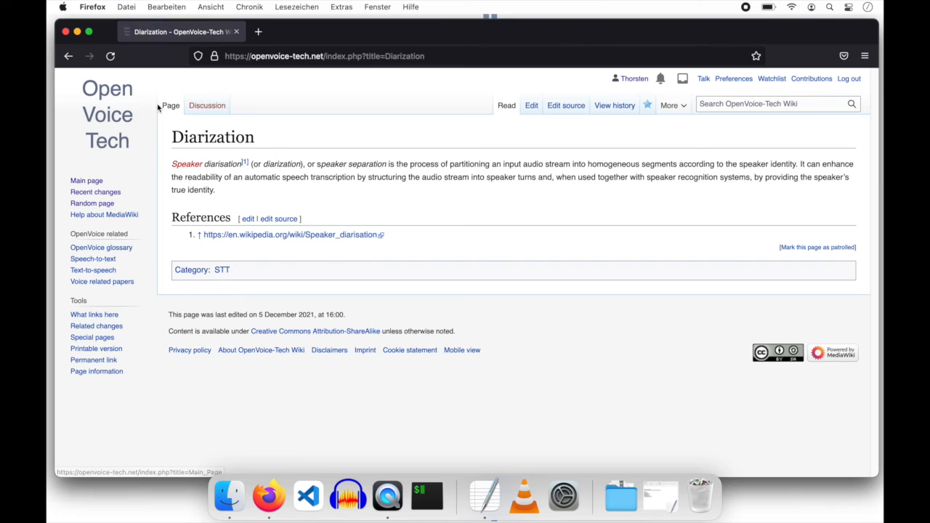
left_click_drag(165, 105, 173, 106)
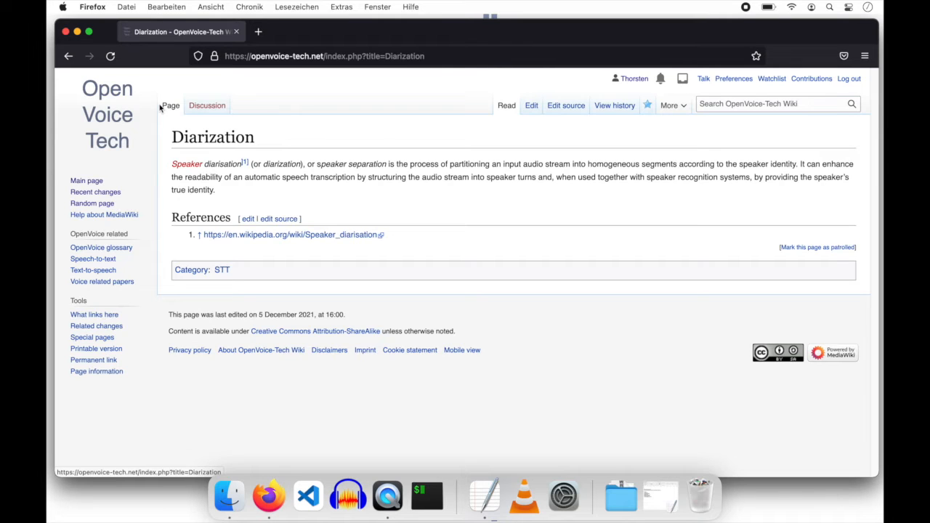
left_click(733, 103)
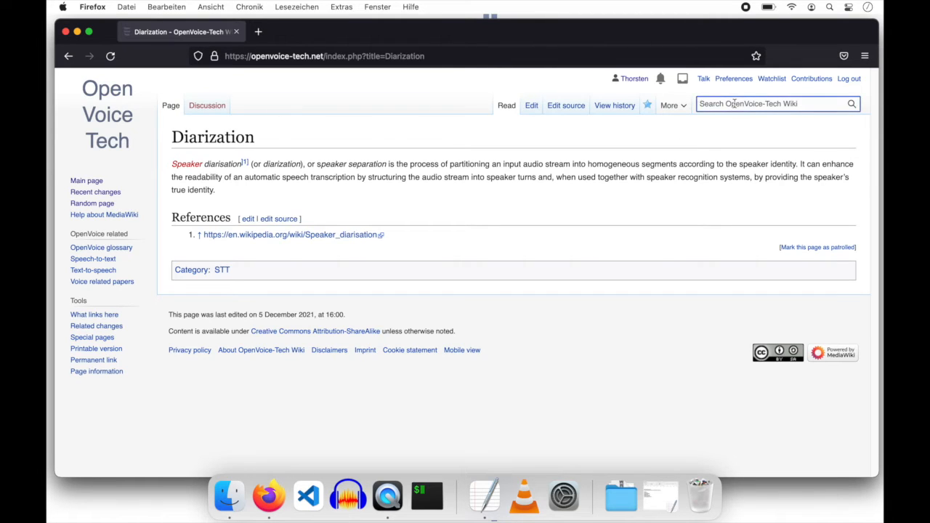
- Search 'test', open Testpage and start editing it in the visual editor
type("test")
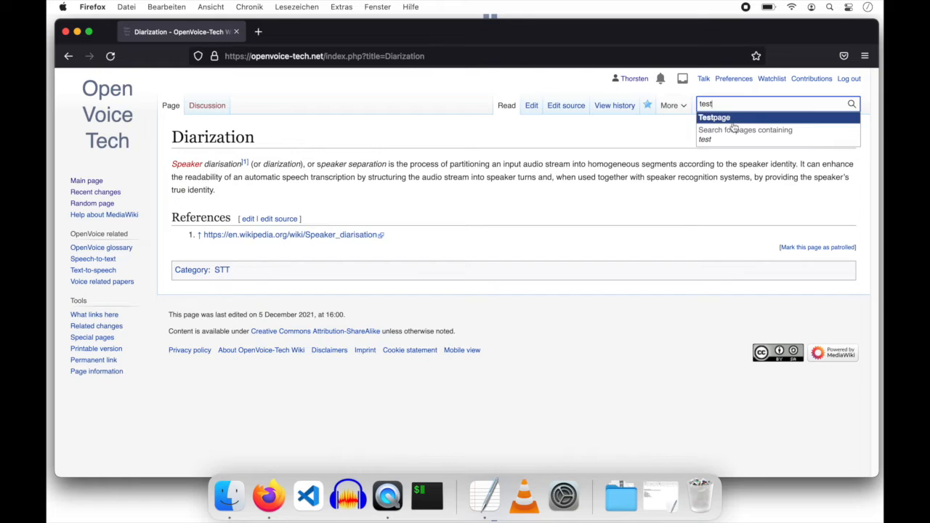
left_click(739, 126)
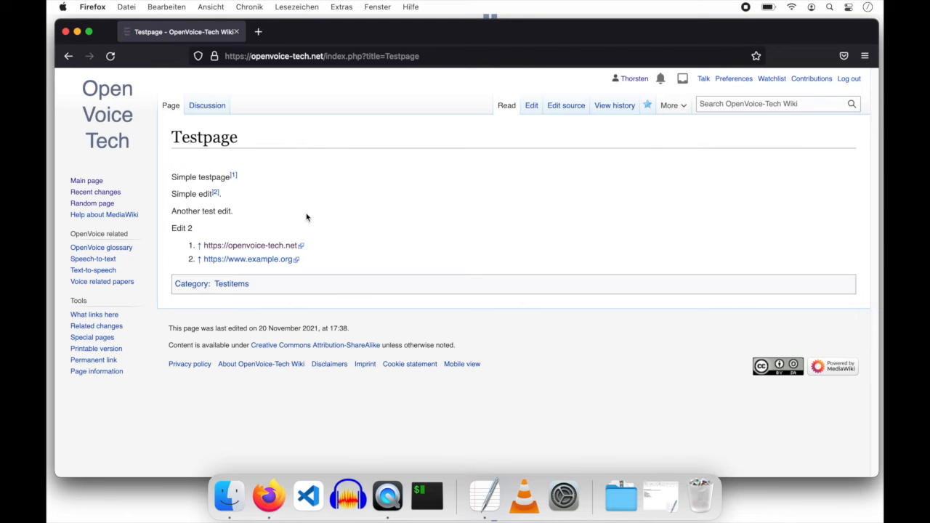
left_click(531, 107)
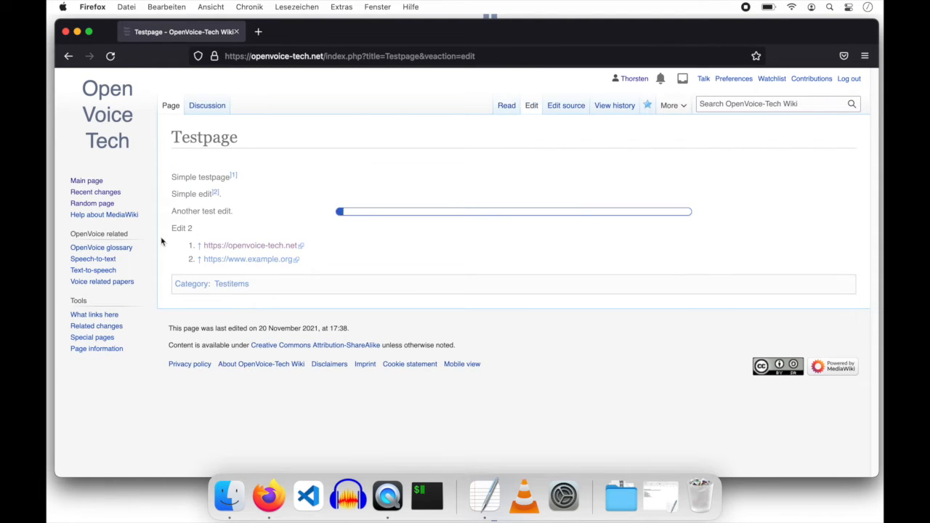
- Add a 'Proven statement' heading followed by 'Machine guessing is the technology basis of AI!'
left_click(344, 284)
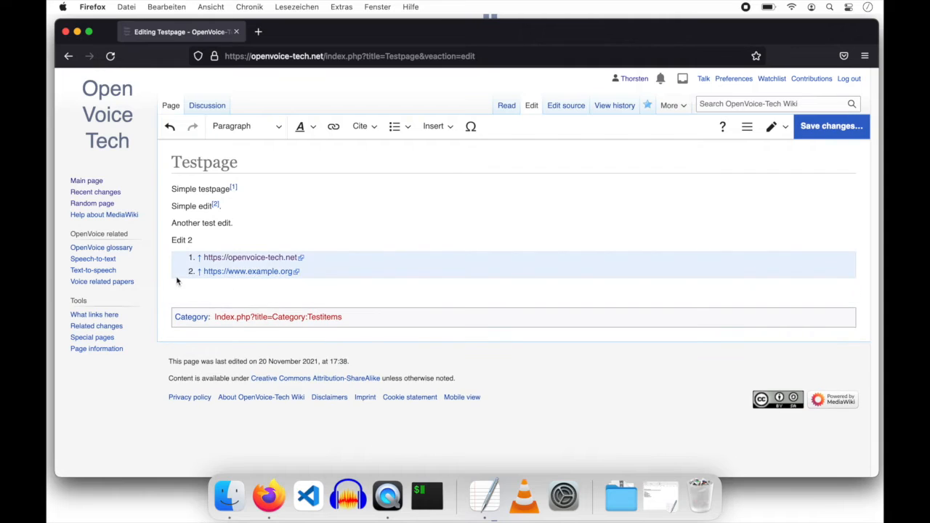
left_click(237, 128)
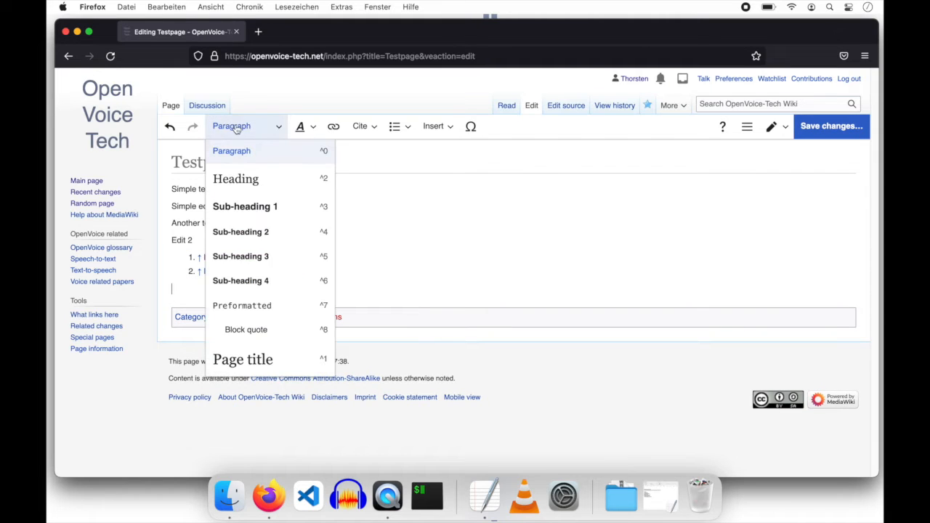
left_click(232, 187)
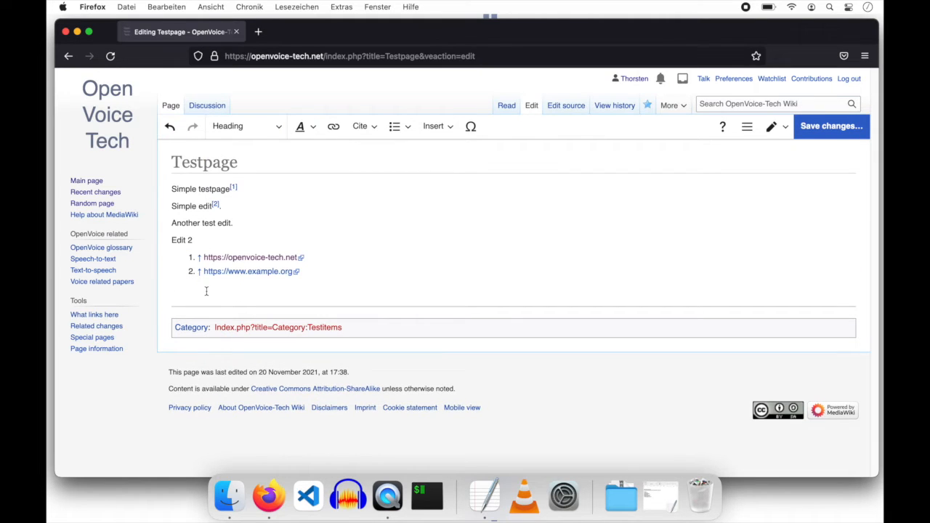
type("Proven statement")
key("Return")
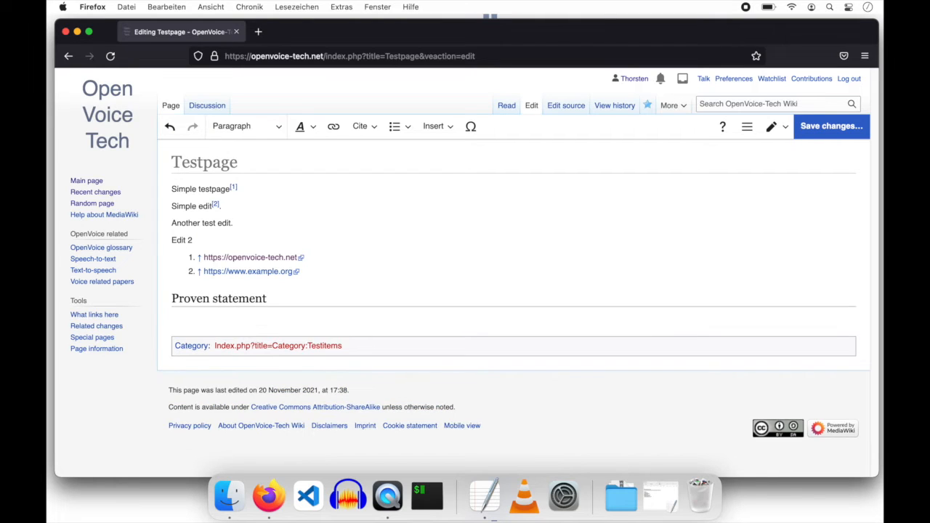
type("Machine guessing is the techn")
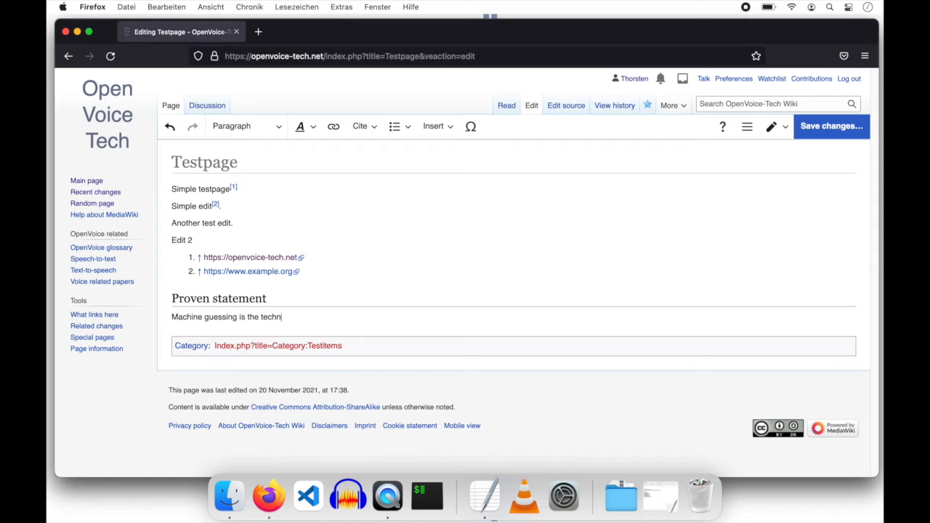
type("ology basis of AI!")
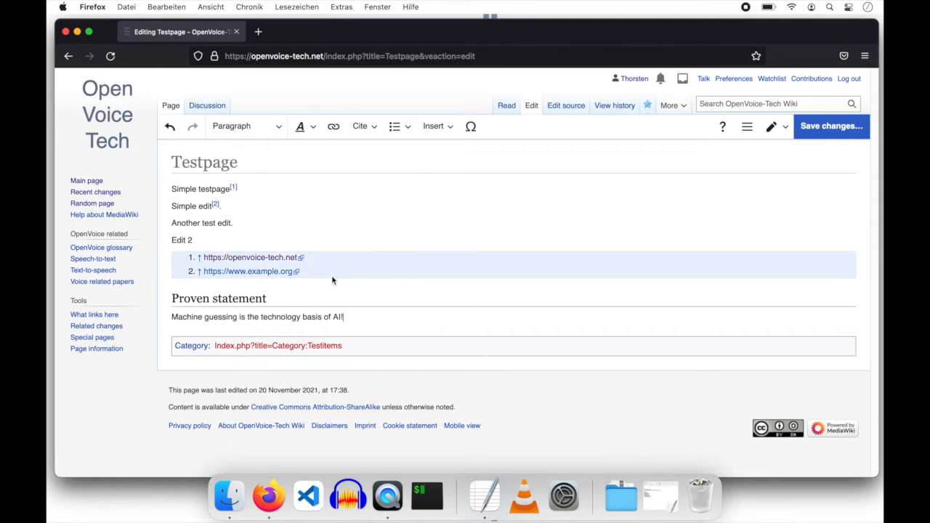
- Save the Testpage edit as a minor edit with the summary 'Test edit.'
left_click(844, 129)
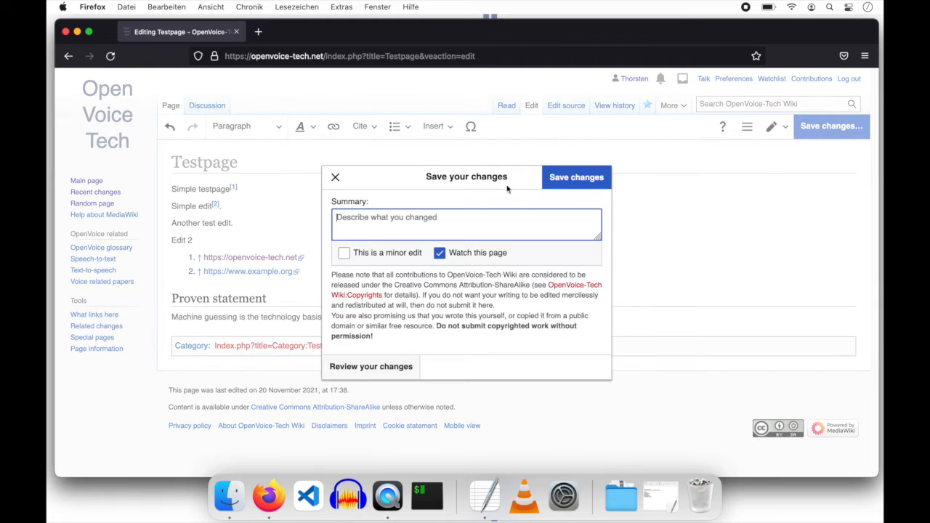
left_click(343, 253)
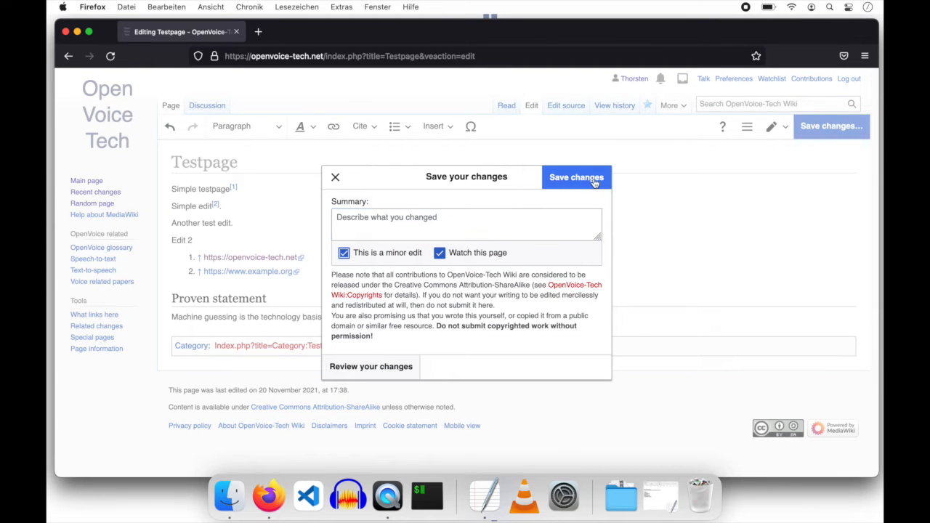
left_click(482, 220)
type("Test edit.")
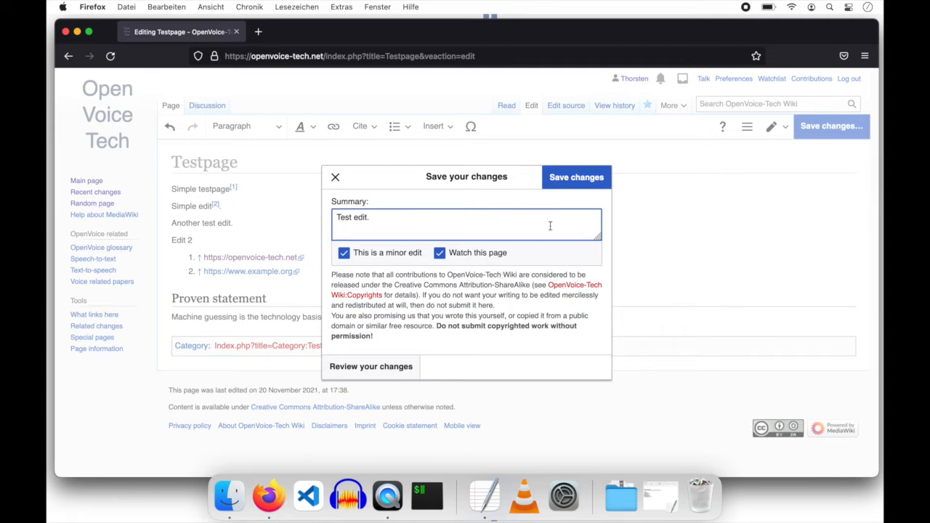
key("Return")
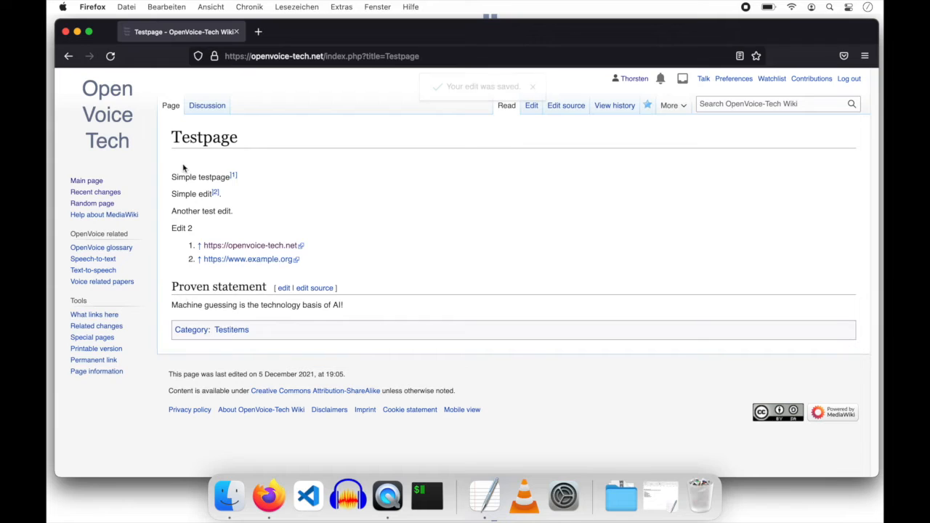
left_click_drag(173, 137, 257, 138)
left_click(257, 138)
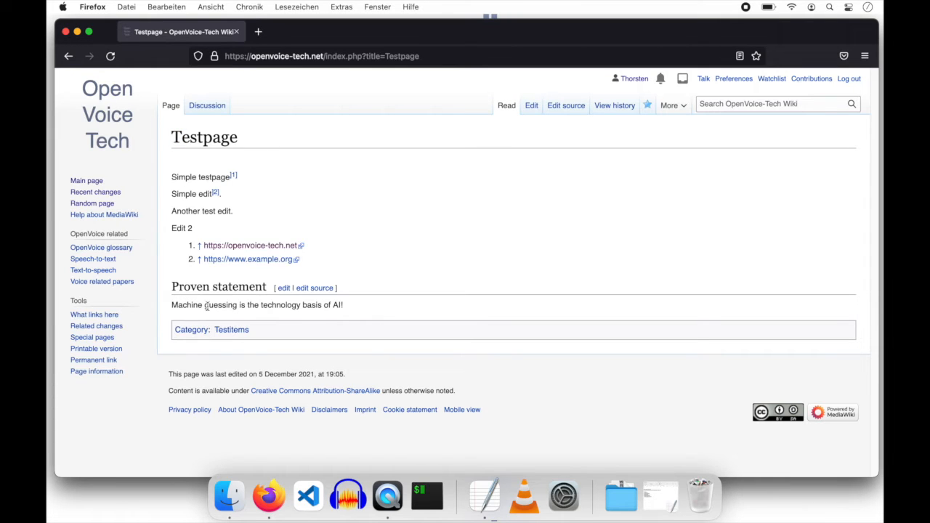
left_click_drag(173, 306, 344, 306)
left_click(364, 310)
left_click_drag(172, 305, 238, 305)
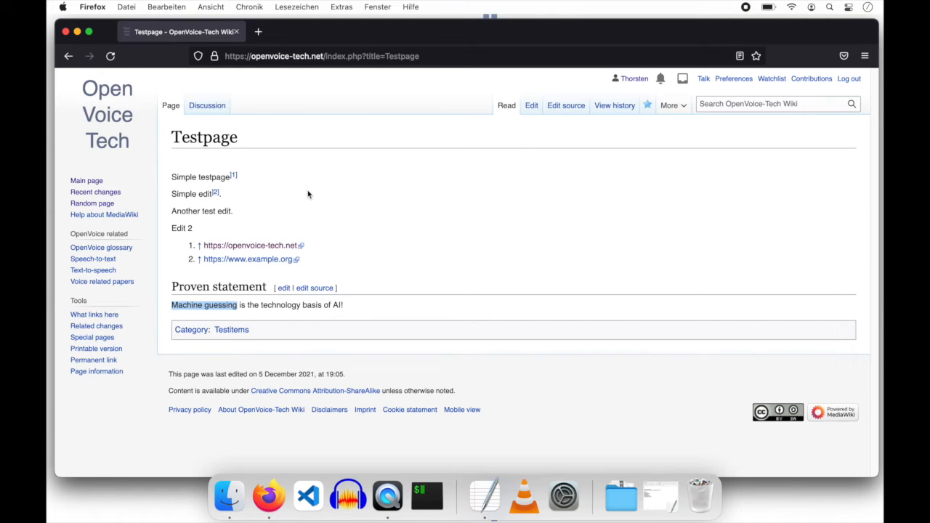
left_click(188, 305)
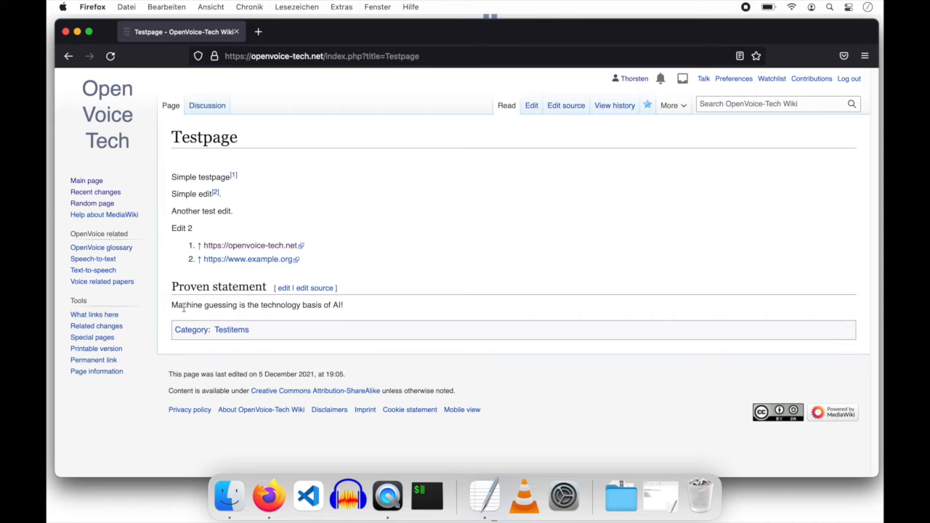
left_click(176, 305)
left_click_drag(176, 305, 236, 305)
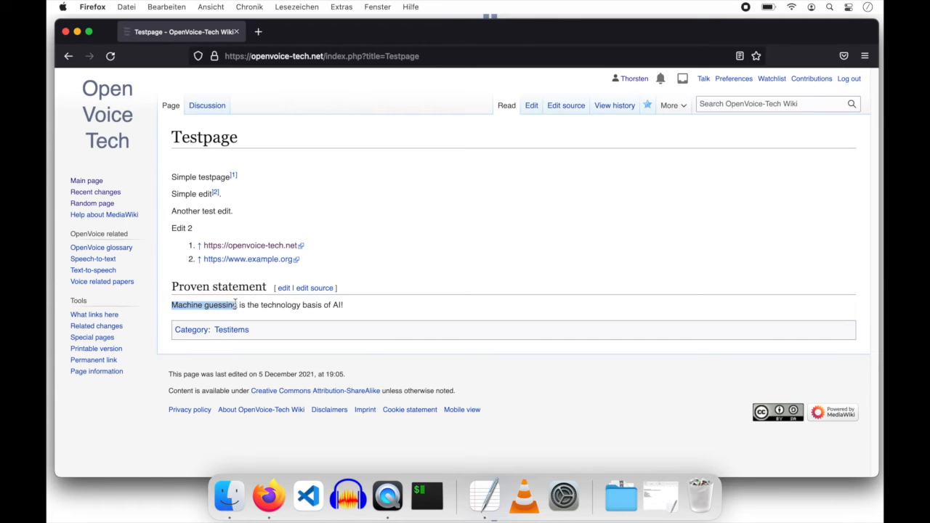
left_click(236, 305)
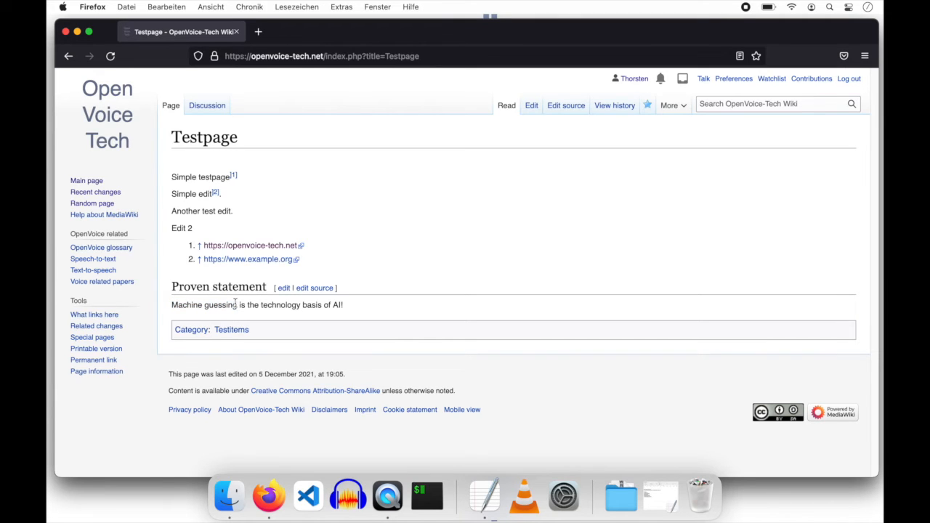
- Start a new topic on Testpage's discussion titled 'Machine guessing is not machine learning'
left_click(211, 107)
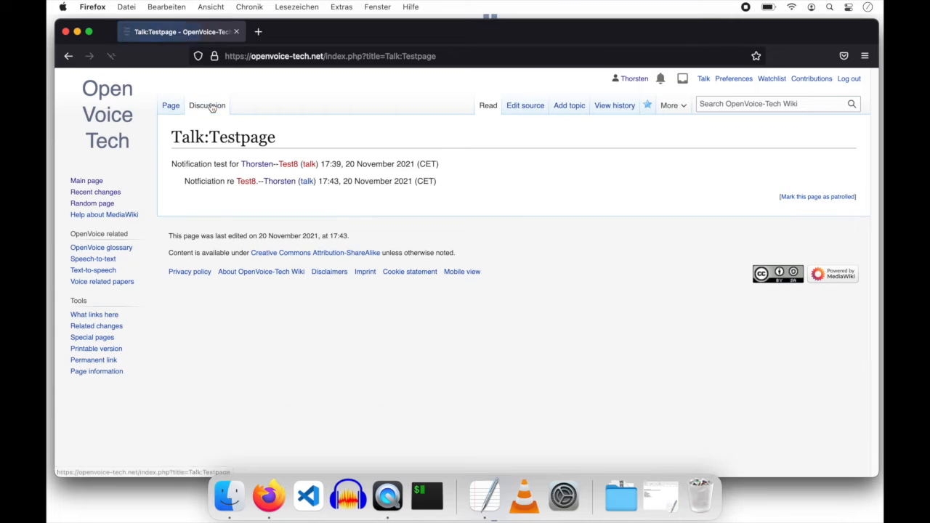
left_click(572, 109)
left_click(367, 179)
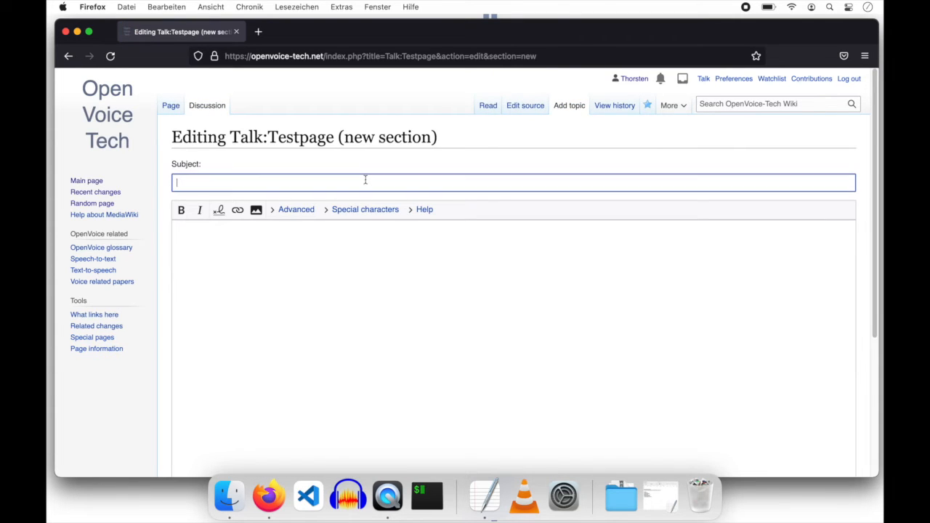
type("\"Machine gu")
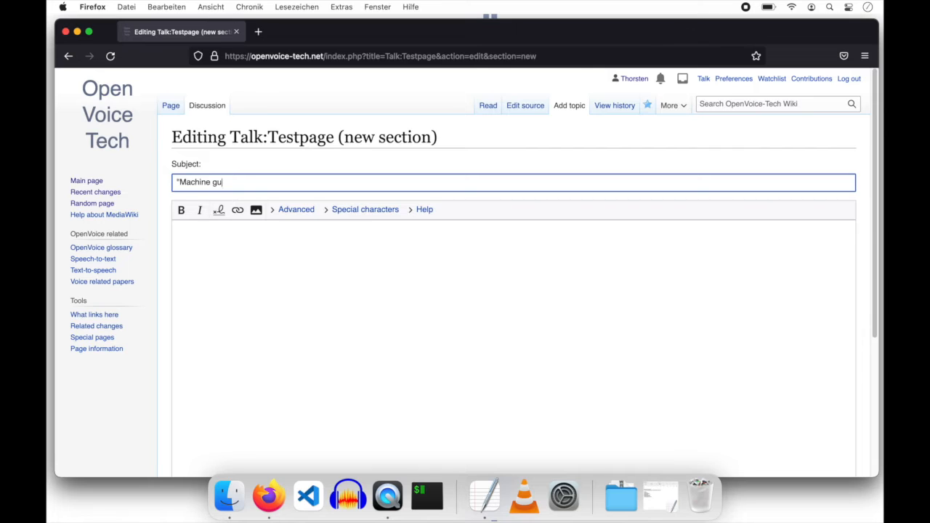
type("essing is not machine learning\"")
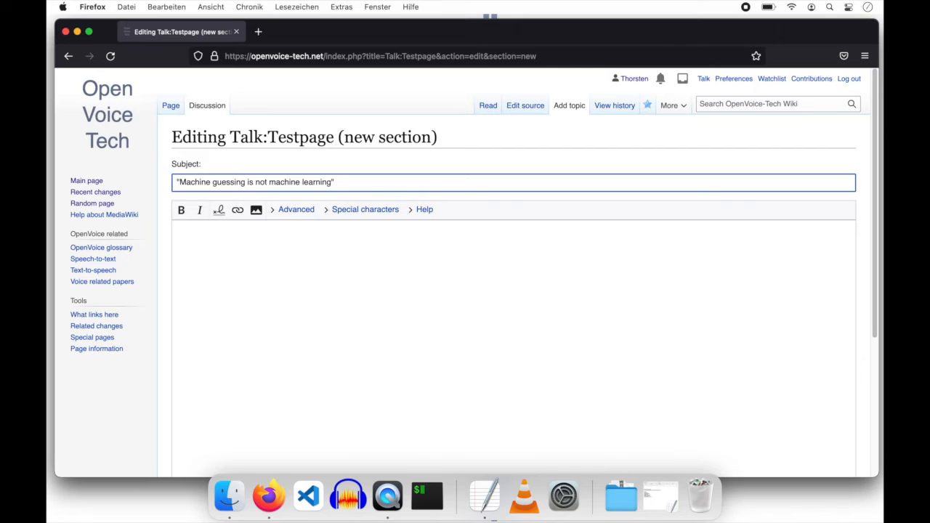
- Write the body 'In my opinion ML is relevant for AI, guessing not.' and save the topic
left_click(376, 252)
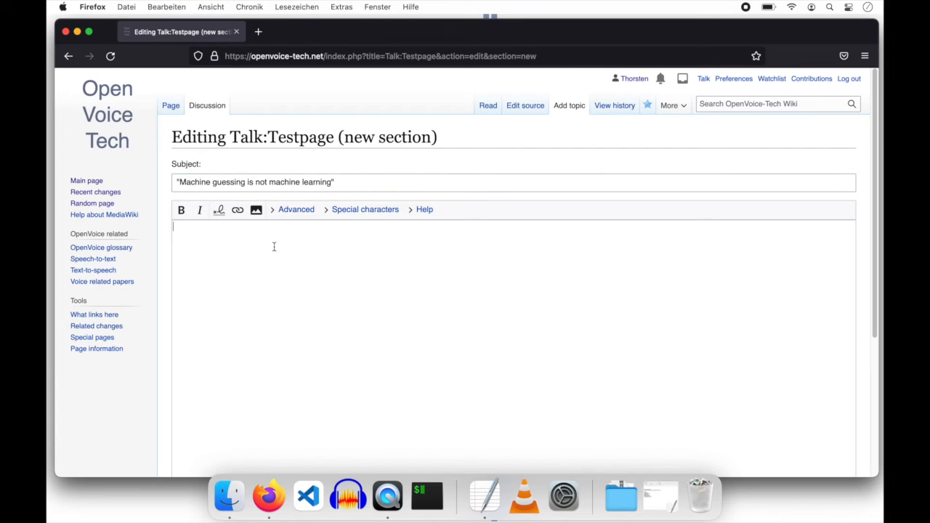
type("In my opinion ML is relevant for AI")
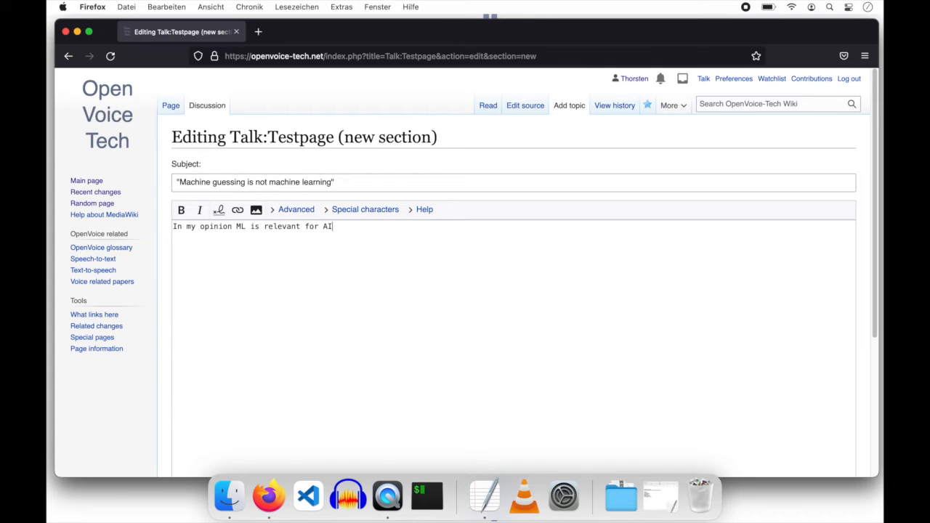
type(", guessing not.")
scroll(162, 265, "down", 5)
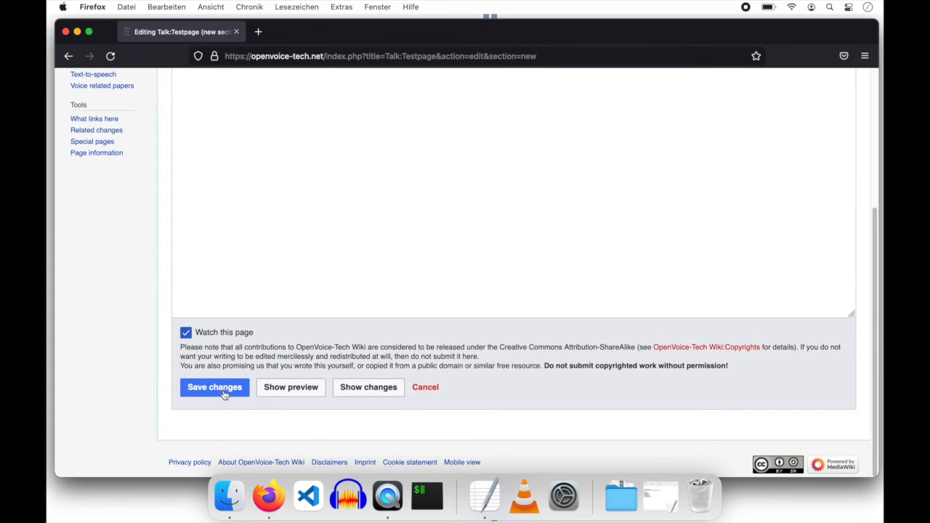
left_click(224, 394)
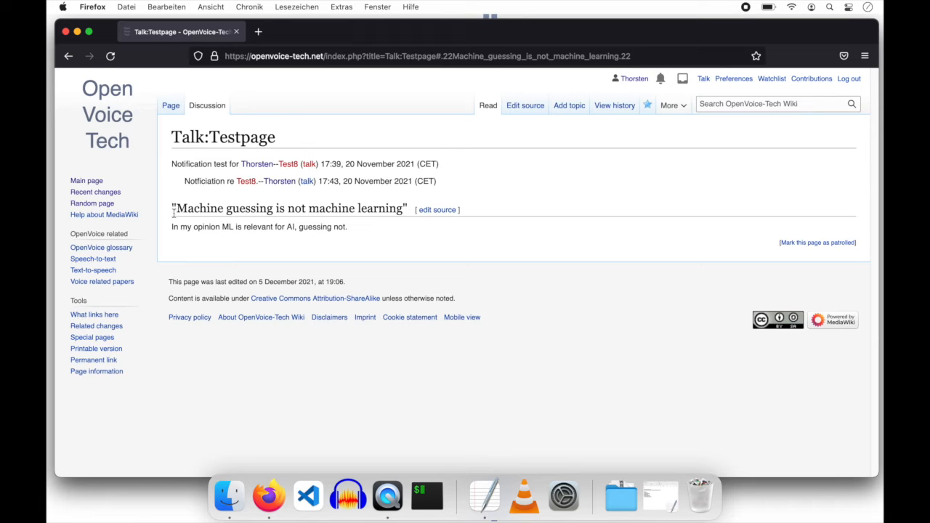
- View Talk:Testpage's revision history, then unwatch and re-watch the page
left_click_drag(173, 211, 332, 249)
left_click(357, 228)
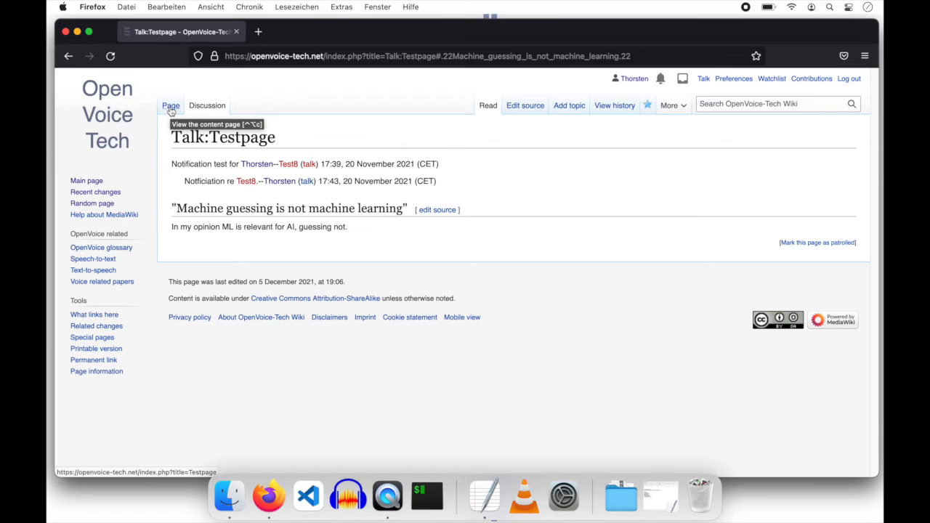
left_click(610, 106)
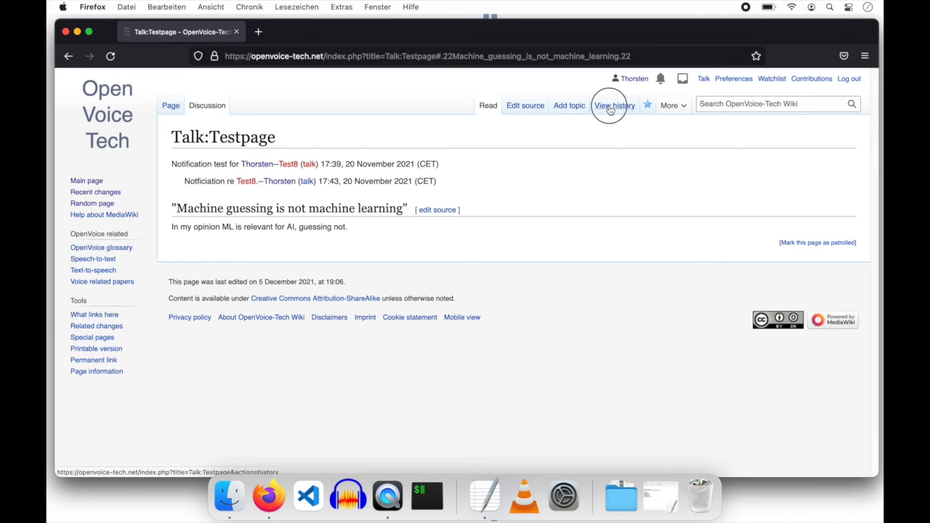
left_click_drag(331, 247, 400, 335)
left_click(400, 336)
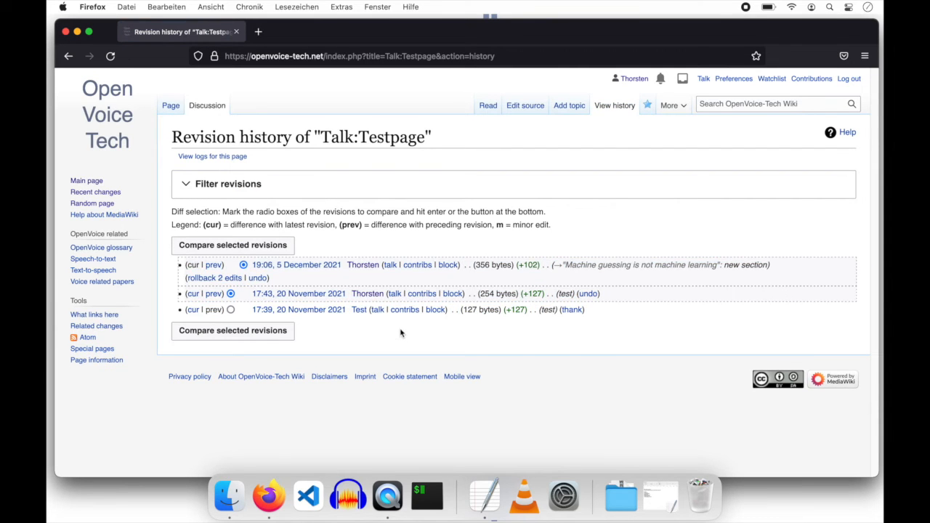
left_click(647, 108)
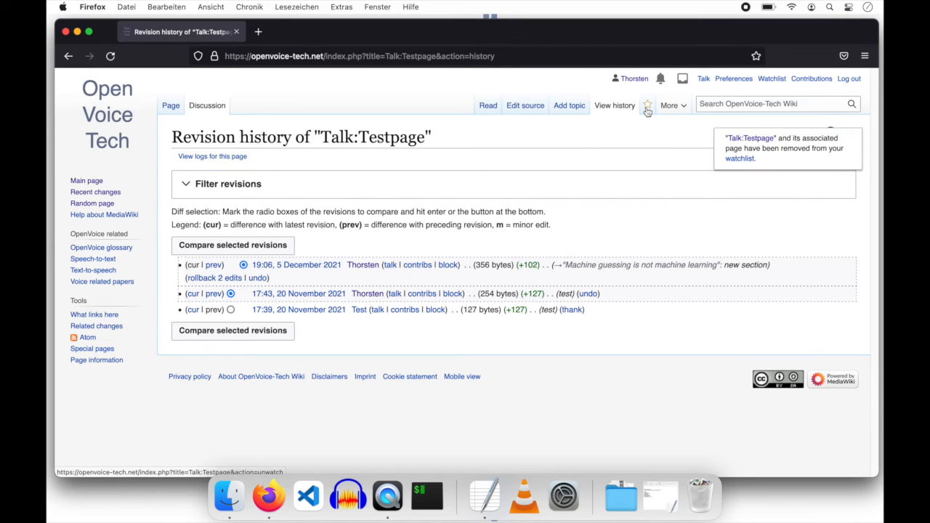
left_click(647, 108)
- Go to the Testpage article, then back to its discussion page
left_click(173, 106)
double_click(187, 138)
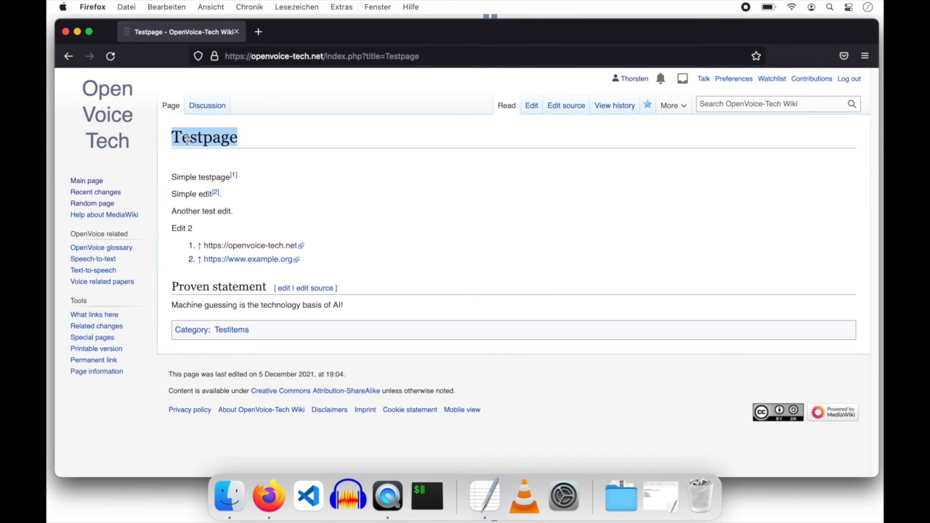
left_click(263, 140)
left_click(210, 107)
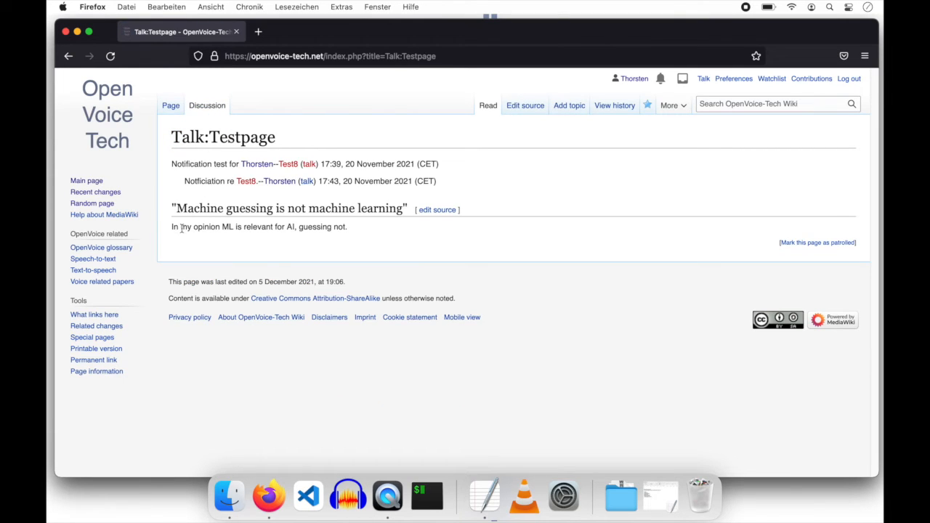
- Select the topic's body sentence and the notification line's signature to inspect them
left_click_drag(172, 228, 245, 225)
left_click(370, 229)
left_click(220, 228)
left_click(247, 226)
left_click_drag(441, 165, 238, 163)
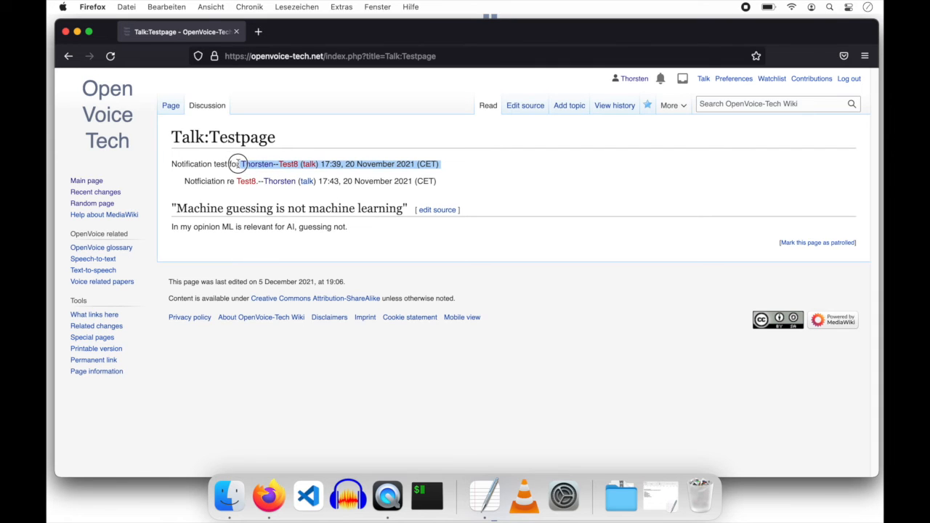
left_click(355, 166)
left_click_drag(239, 163, 462, 160)
double_click(237, 227)
left_click(272, 226)
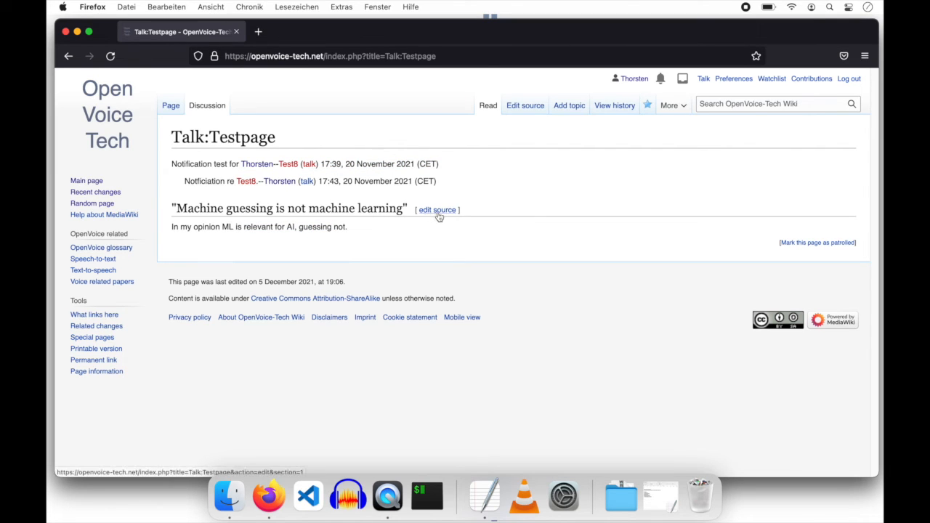
- Insert a signature after the machine-learning comment in the talk page source and save it
left_click(524, 111)
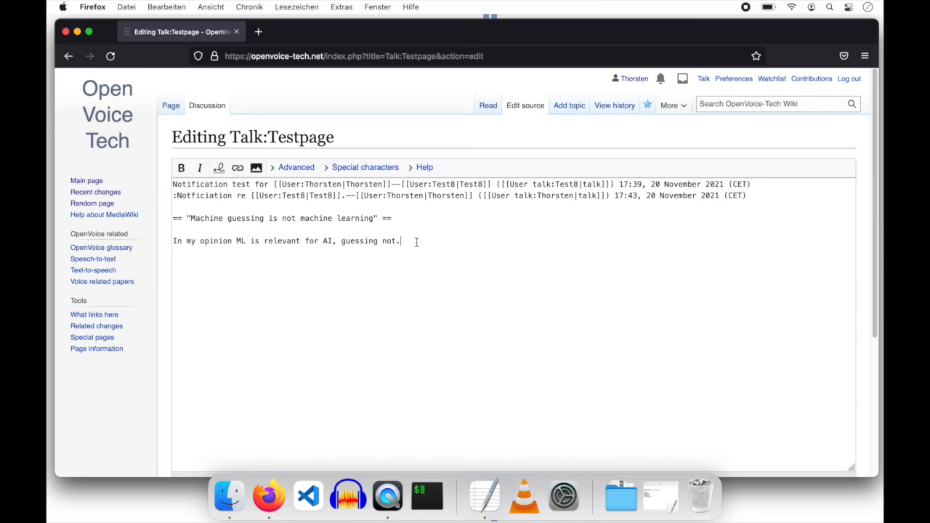
left_click(221, 171)
left_click_drag(401, 241, 446, 242)
left_click(446, 242)
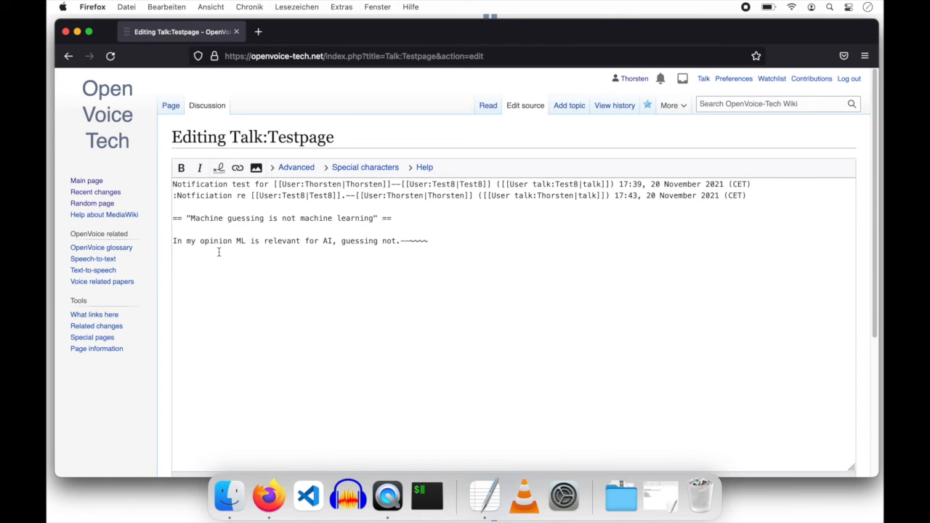
scroll(167, 332, "down", 5)
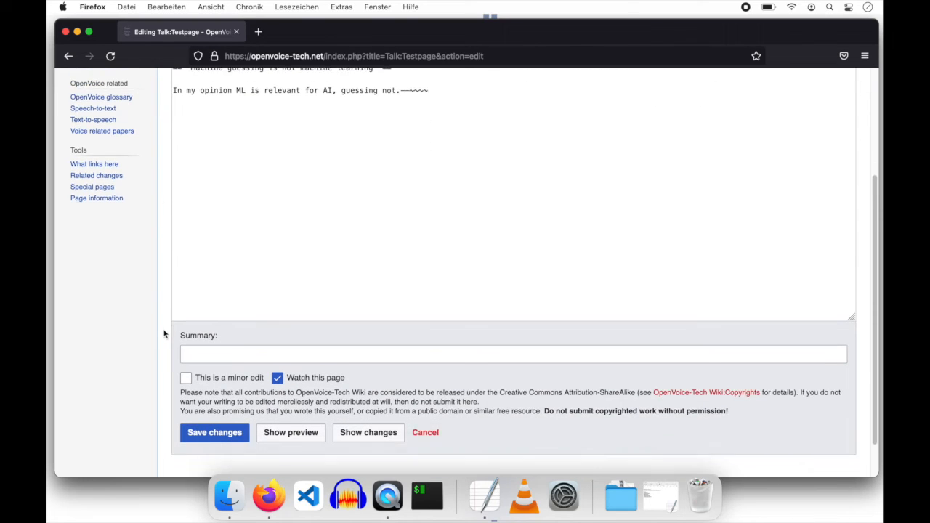
left_click(230, 404)
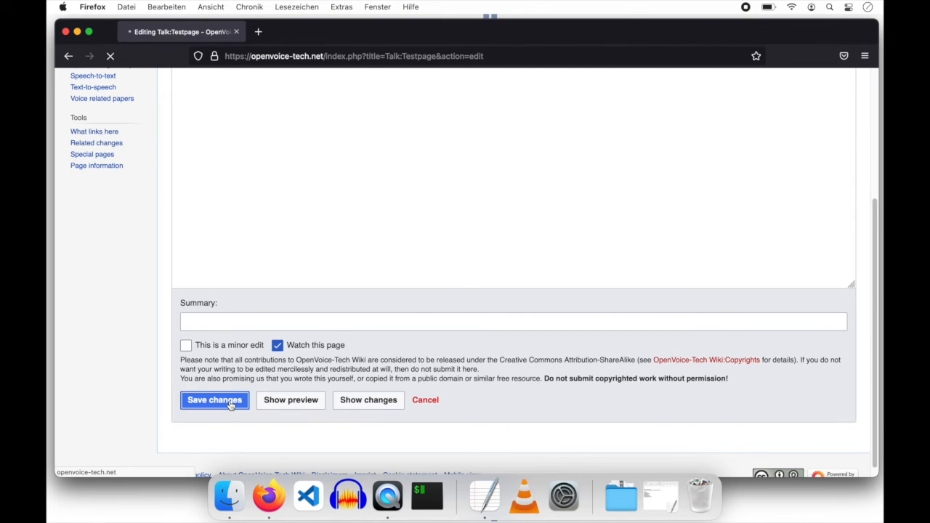
left_click_drag(524, 229, 346, 229)
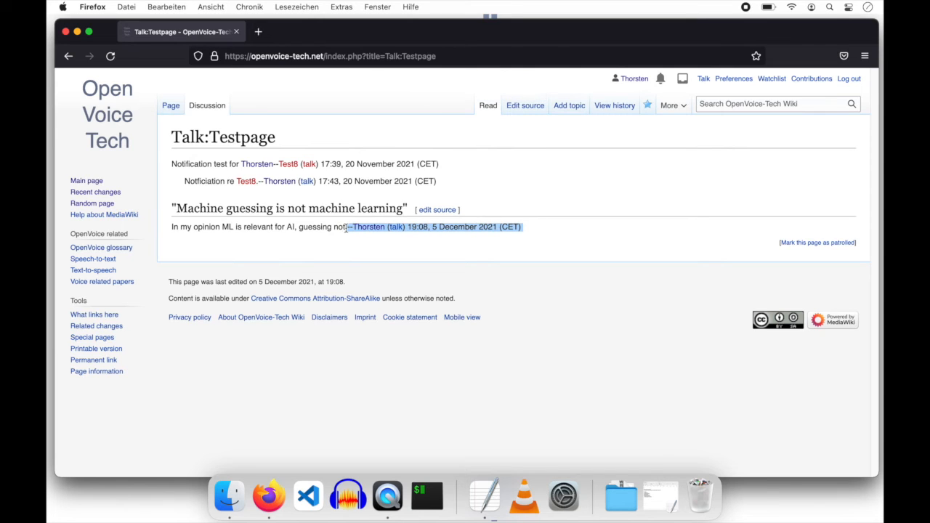
left_click(345, 227)
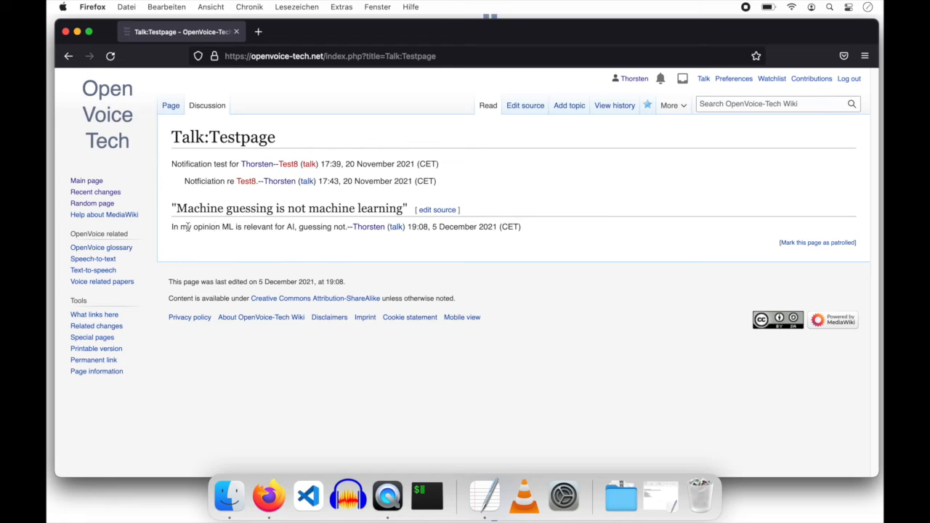
left_click_drag(187, 227, 493, 226)
left_click(493, 227)
left_click_drag(279, 227, 483, 229)
left_click(484, 228)
left_click_drag(430, 227, 538, 229)
left_click(538, 228)
left_click(171, 106)
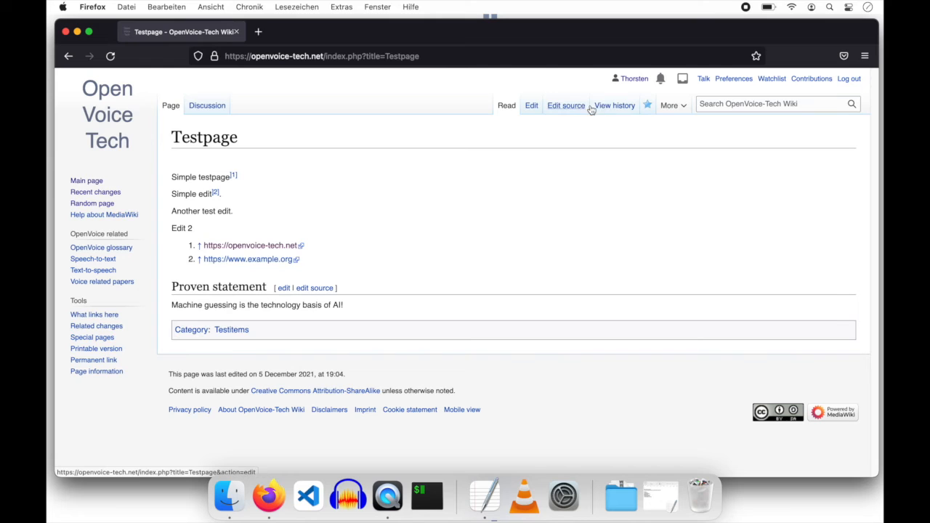
left_click(612, 107)
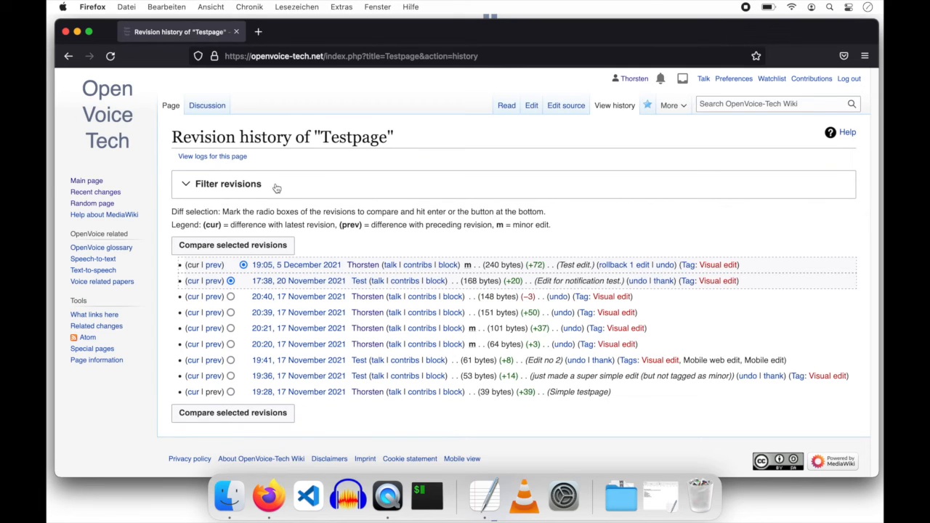
left_click(508, 109)
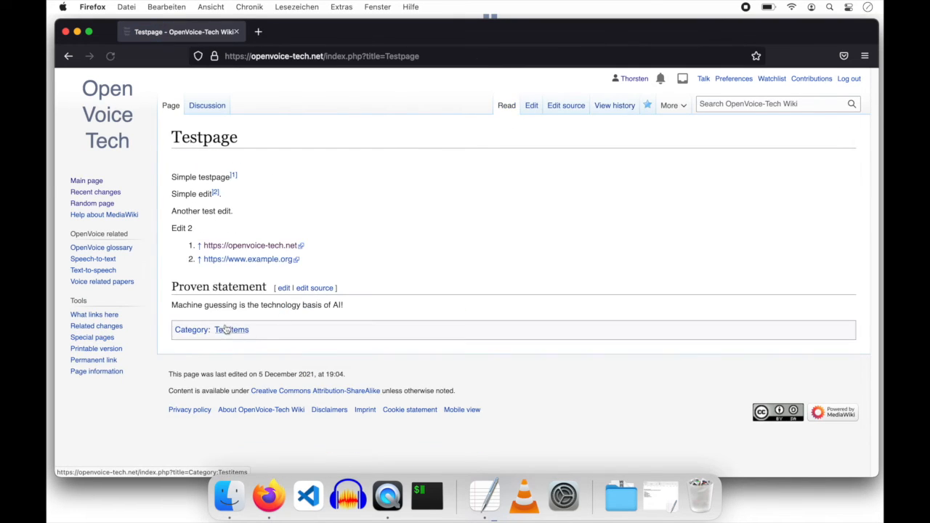
left_click_drag(172, 304, 351, 305)
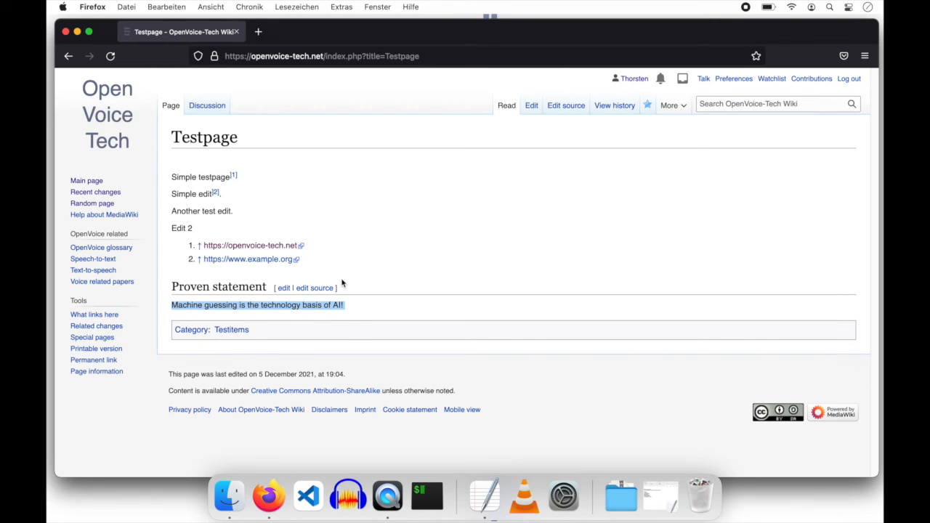
left_click(208, 109)
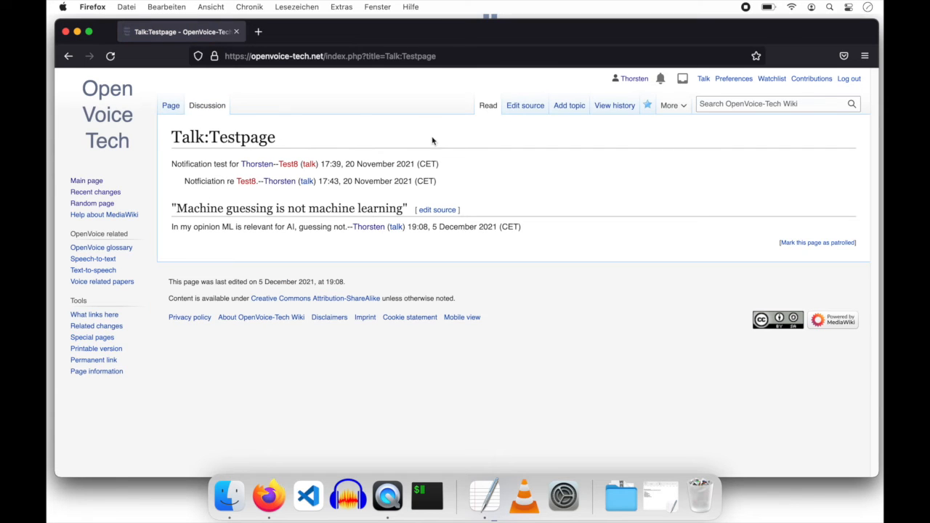
- Prefix the comment in the source with 'Hi [[User:Test|Test]]'
left_click(541, 108)
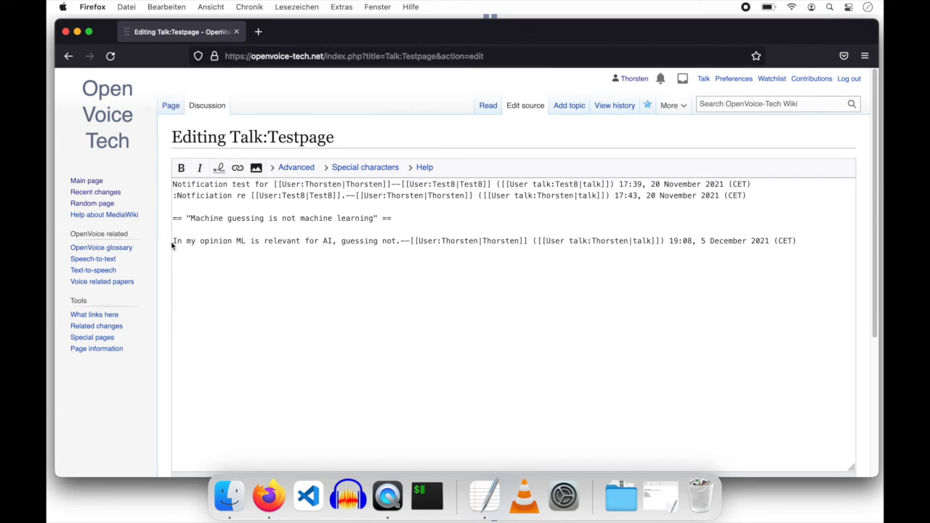
type("Hi ")
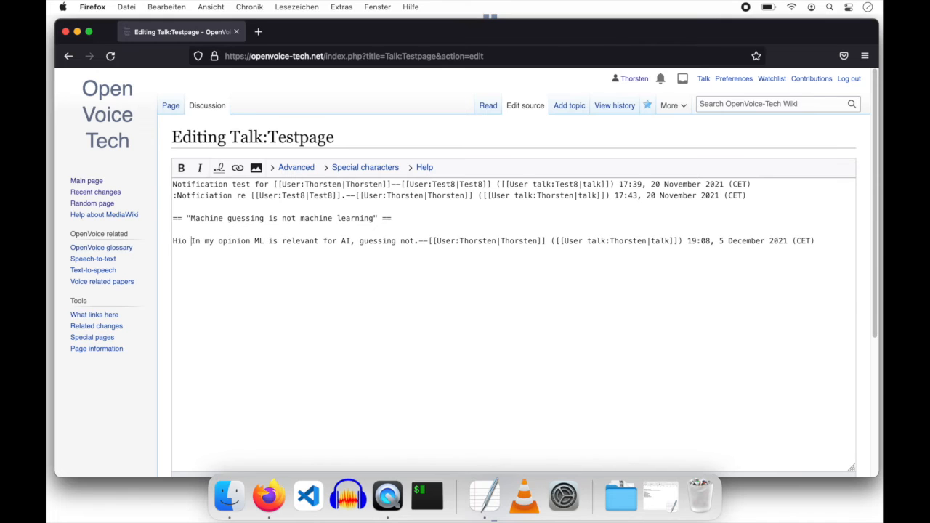
type("[[User:")
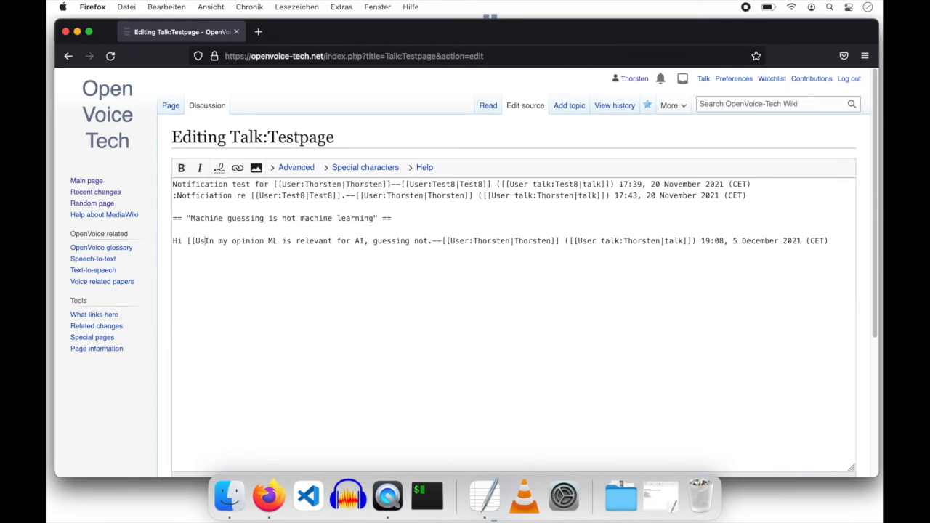
type("Test")
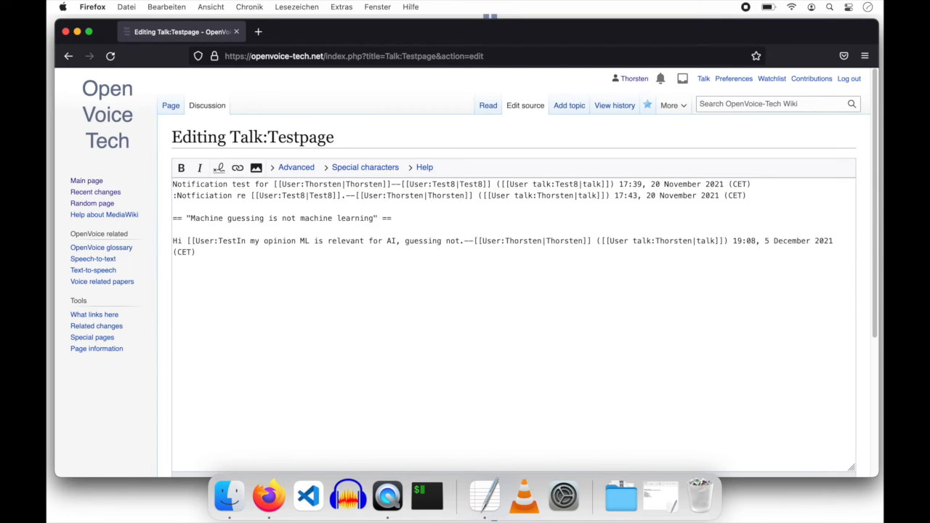
type("|Test]]")
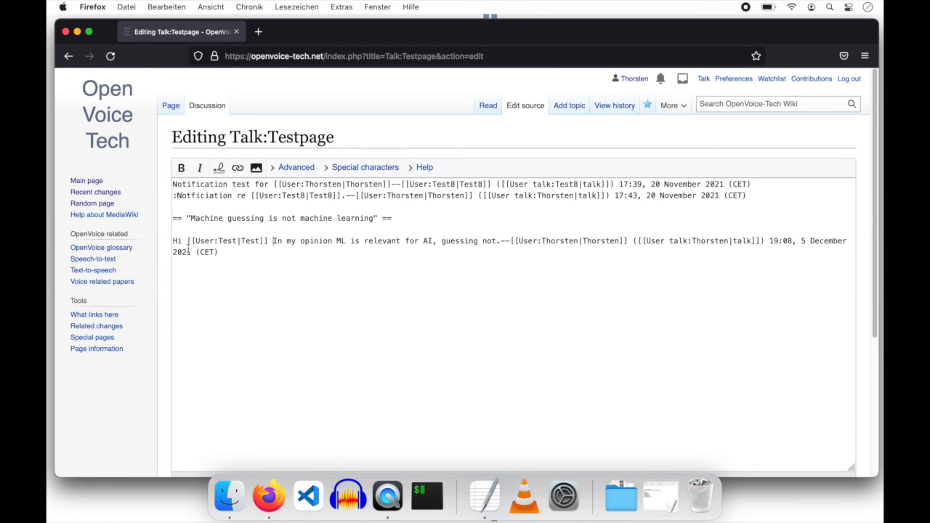
left_click_drag(188, 242, 194, 241)
left_click_drag(272, 240, 247, 244)
double_click(211, 242)
double_click(226, 241)
double_click(250, 242)
- Change the link's display text to 'Testuser' and save the talk page
double_click(226, 243)
left_click(250, 242)
type("user")
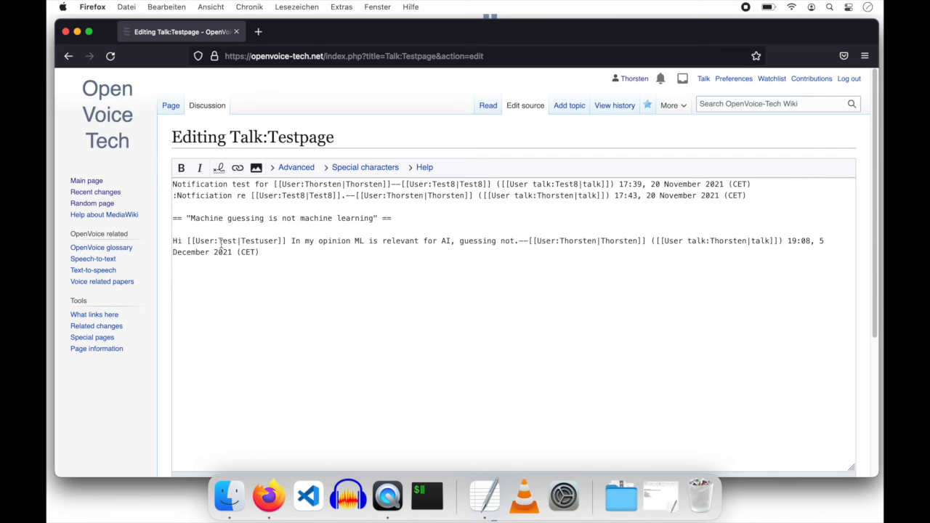
left_click_drag(234, 240, 198, 241)
double_click(260, 241)
left_click(271, 252)
scroll(168, 261, "down", 5)
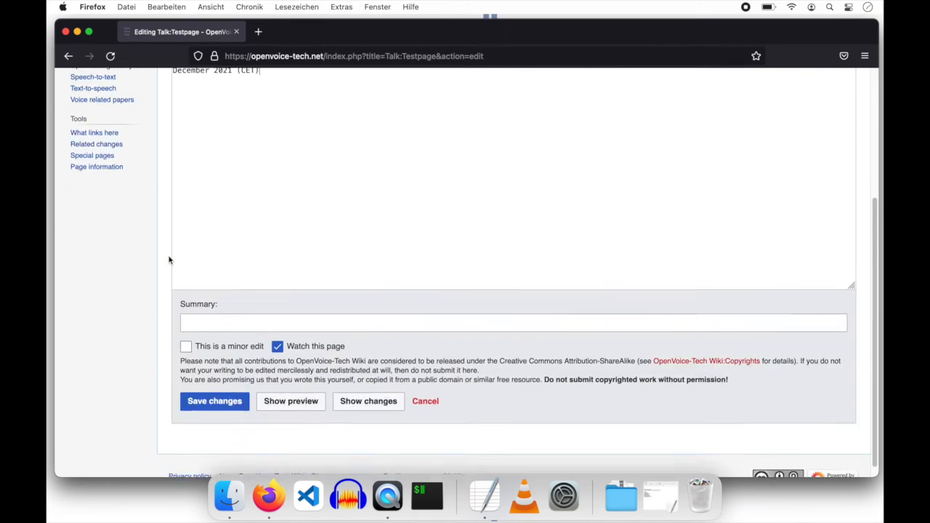
left_click(228, 388)
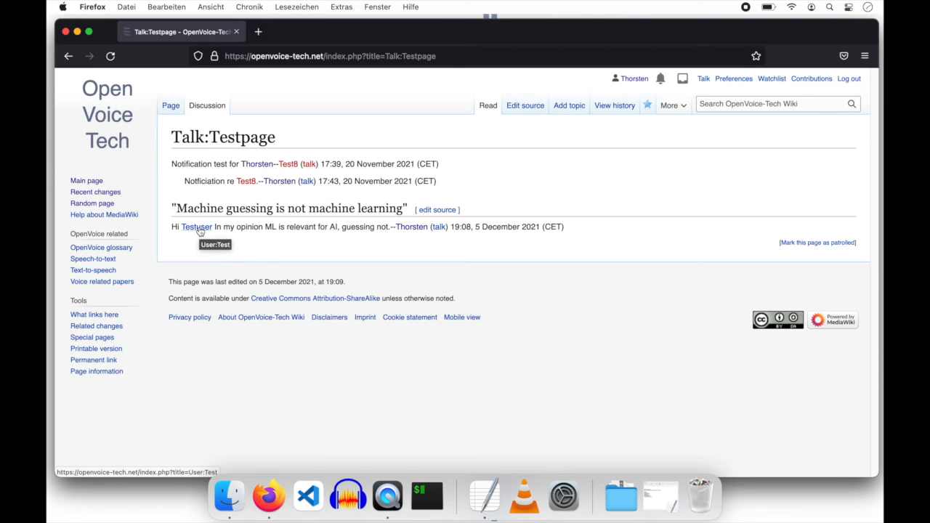
left_click(198, 226)
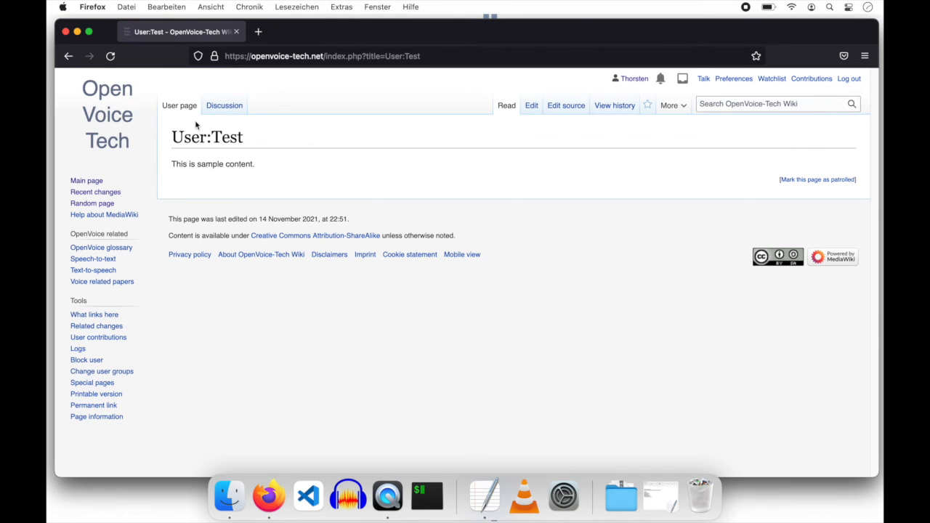
left_click(69, 57)
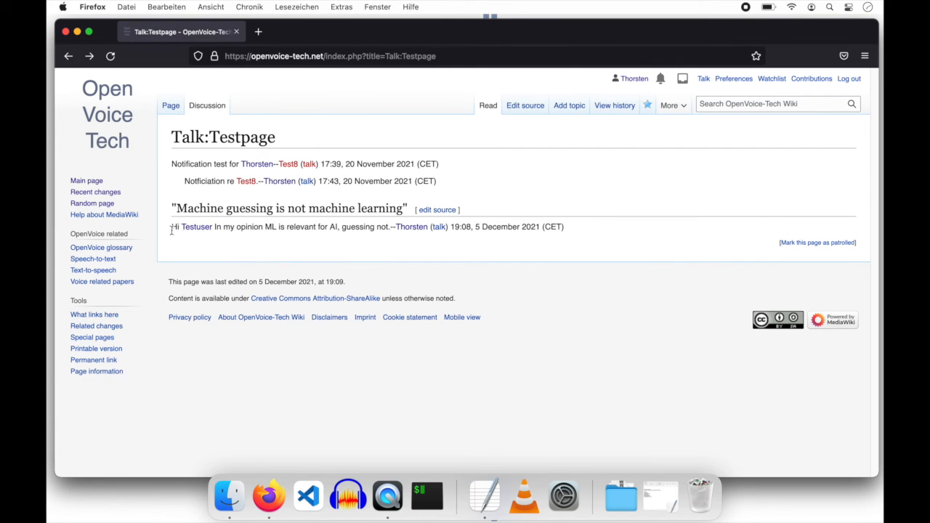
left_click_drag(172, 226, 307, 225)
left_click(309, 227)
left_click_drag(187, 207, 332, 223)
left_click(332, 222)
left_click(244, 230)
- Go from the Testpage article via your user page and Recent changes to your own talk page
left_click(170, 108)
left_click_drag(168, 138, 264, 140)
left_click(264, 139)
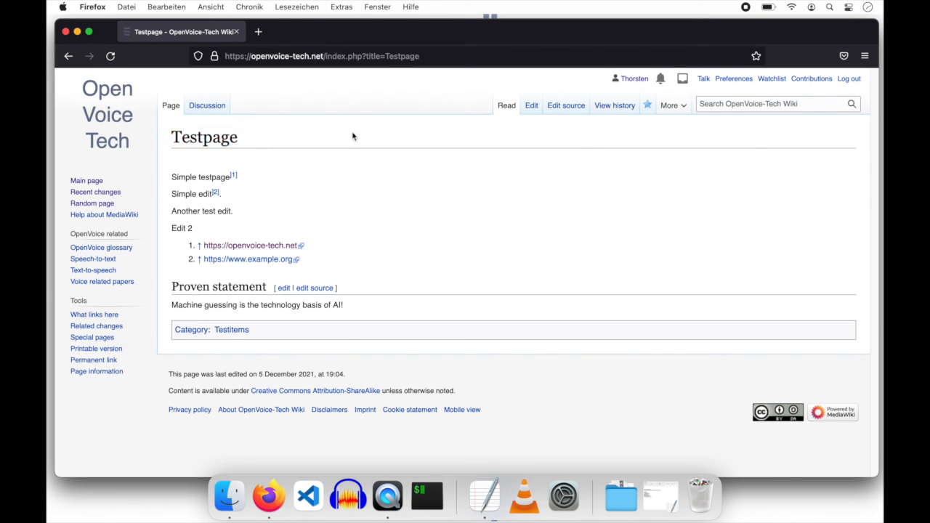
left_click(635, 80)
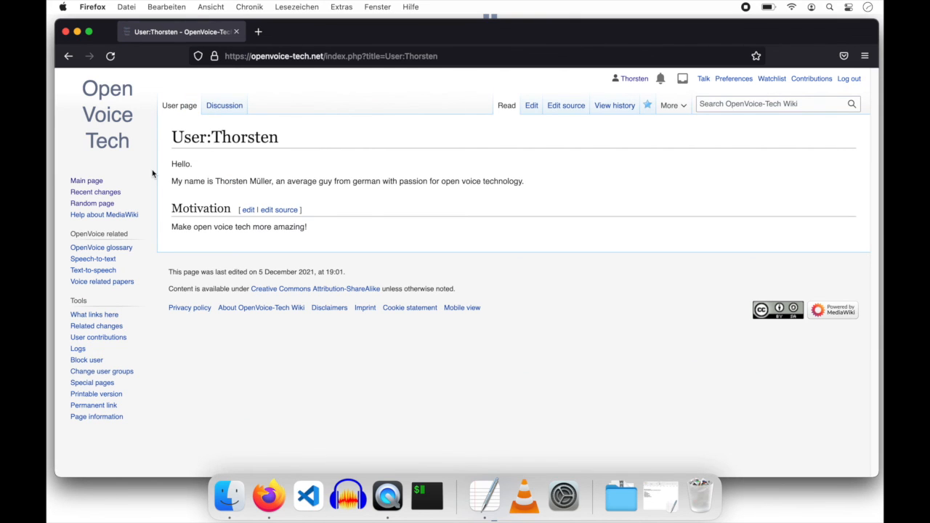
left_click(111, 193)
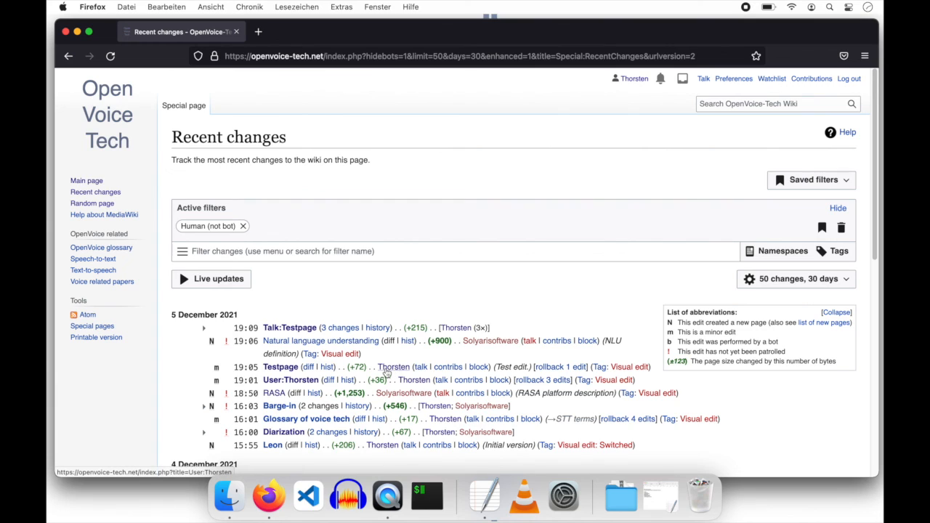
left_click(420, 367)
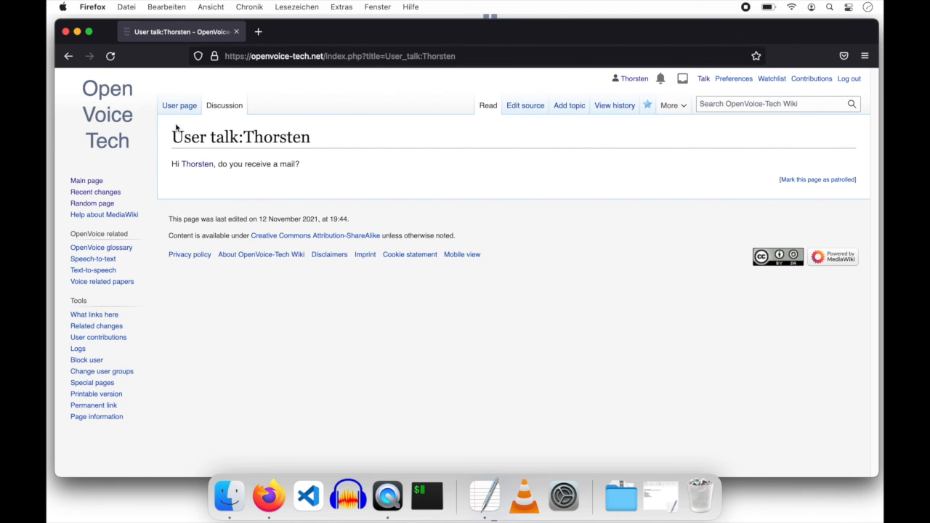
left_click_drag(176, 133, 282, 134)
left_click(279, 134)
- Save an unsigned topic greeting the user and asking them to get in contact, body 'fsdfsdfdsf'
left_click(564, 107)
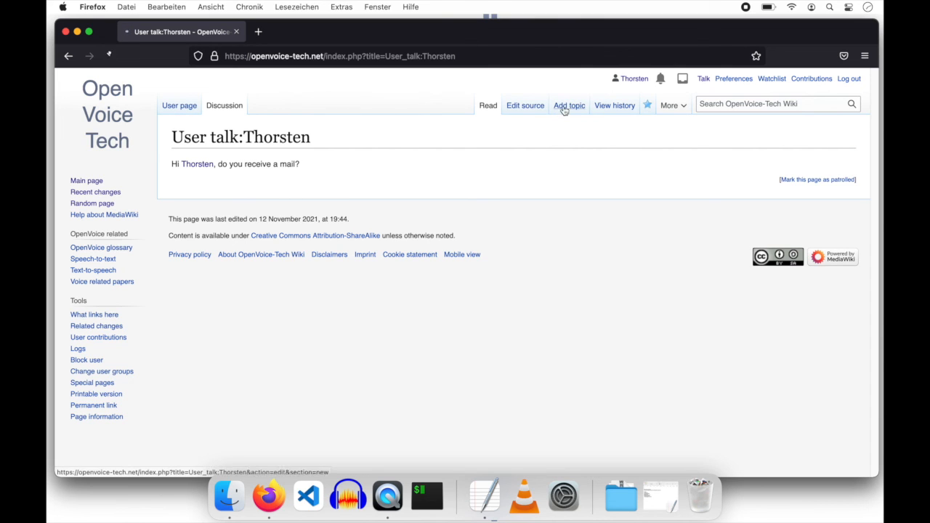
left_click(400, 185)
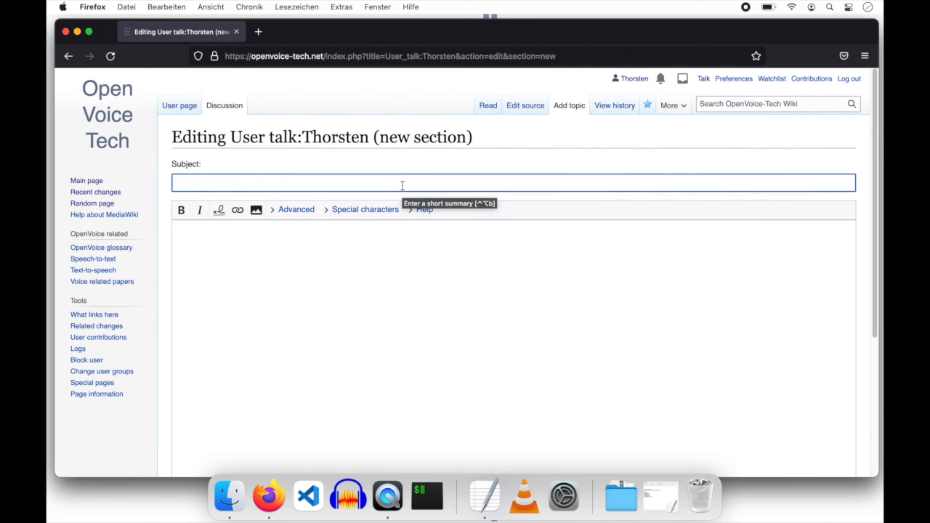
type("Hi Thor")
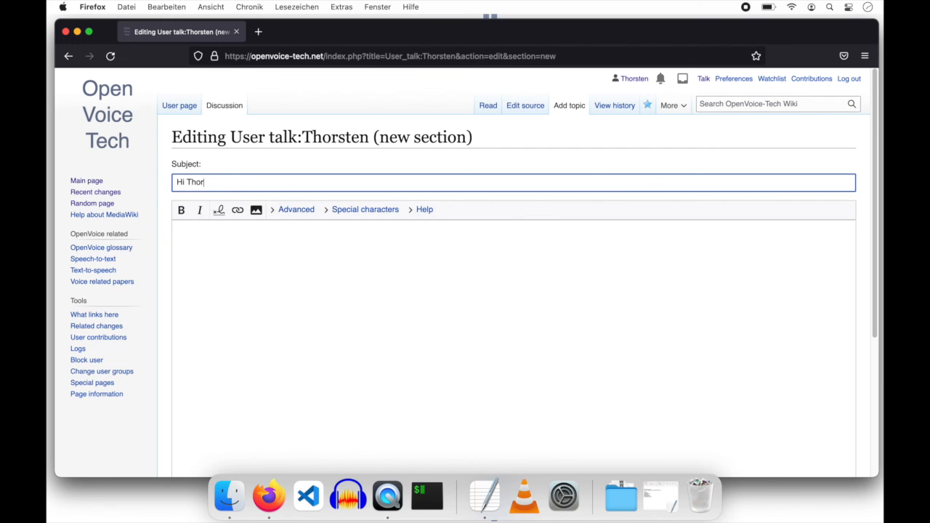
type("sten - get in contact")
key("Tab")
type("fsdfsdfdsf")
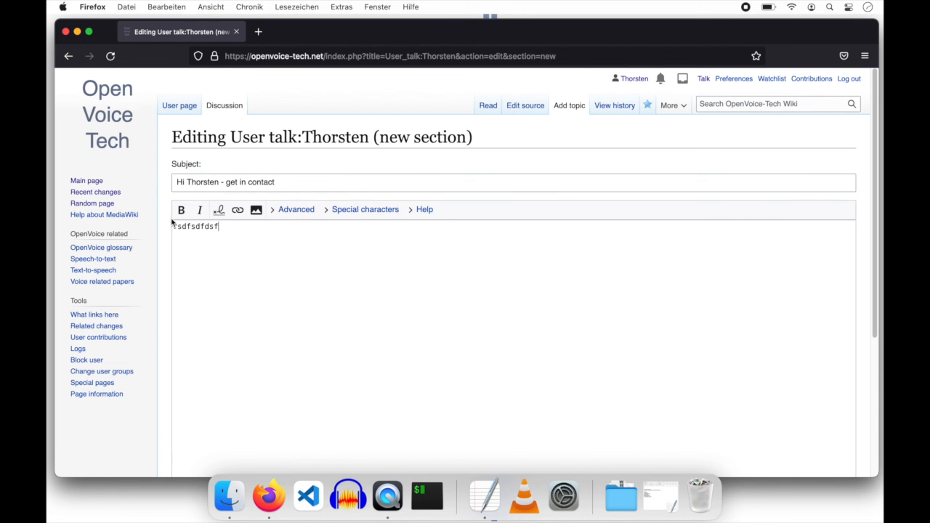
scroll(170, 226, "down", 5)
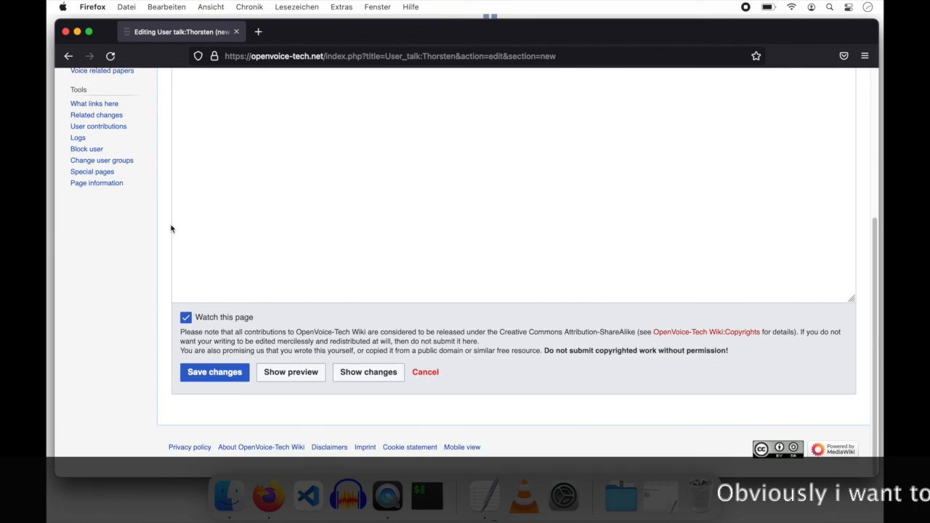
left_click(214, 386)
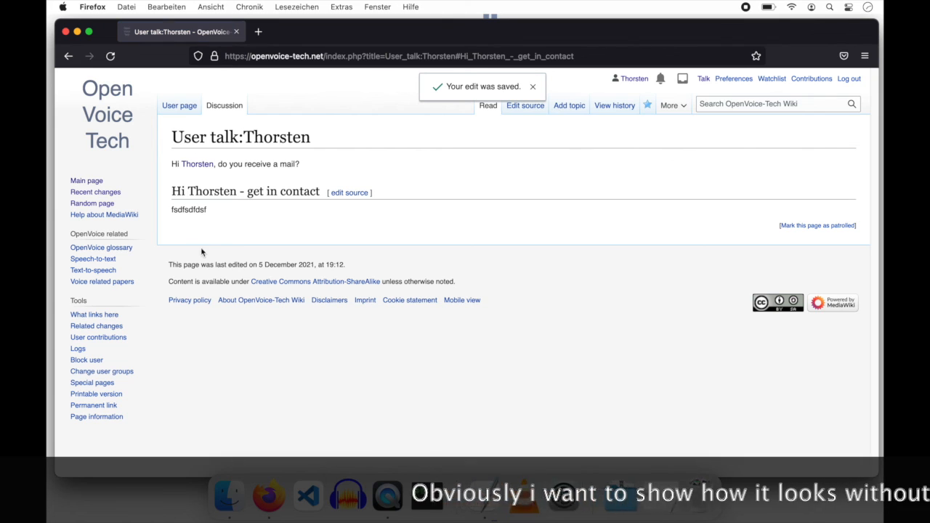
left_click_drag(173, 191, 320, 194)
left_click(262, 221)
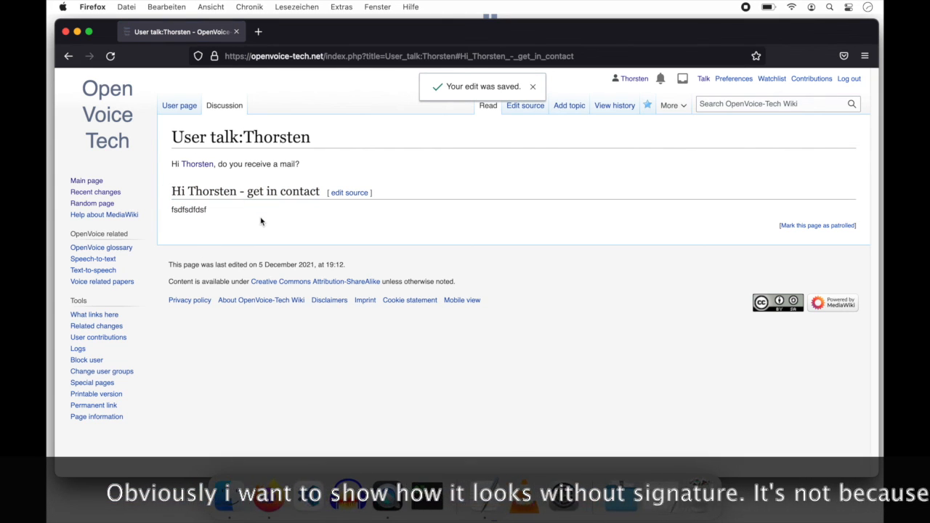